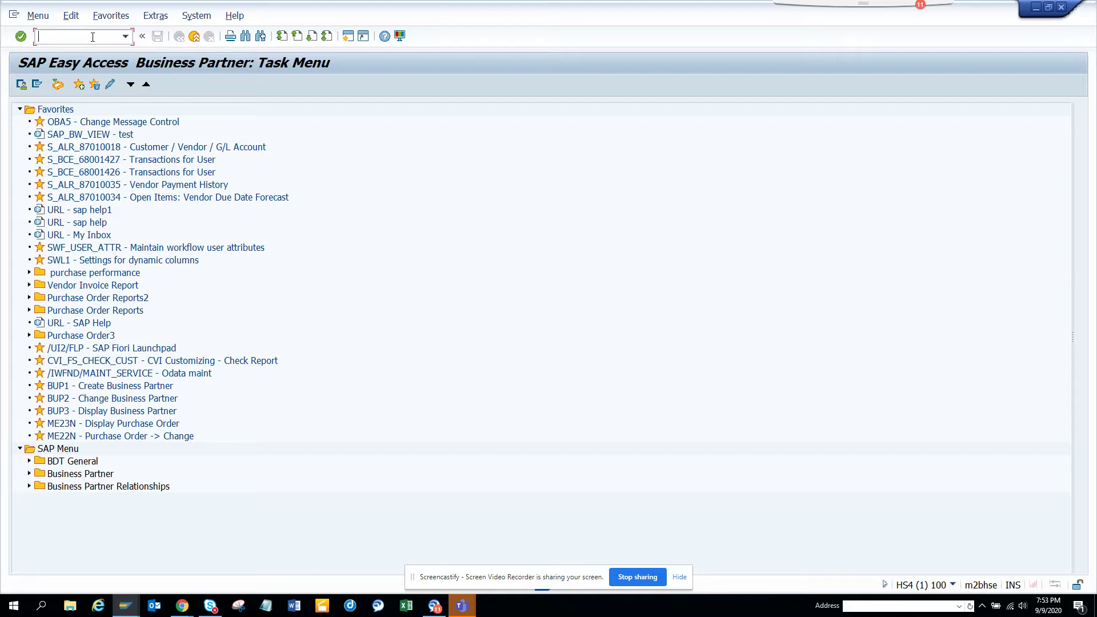
In task maintenance (/npftc), prepare a new Workflow Template with task ID zst11poinwf.
type("/npftc")
key("Return")
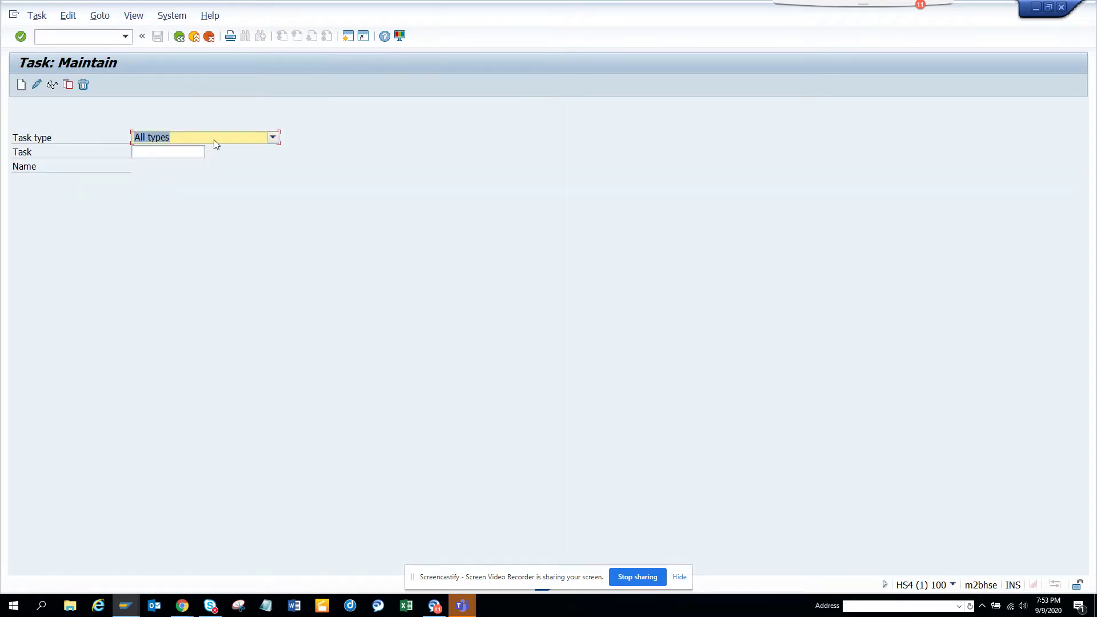
left_click(214, 140)
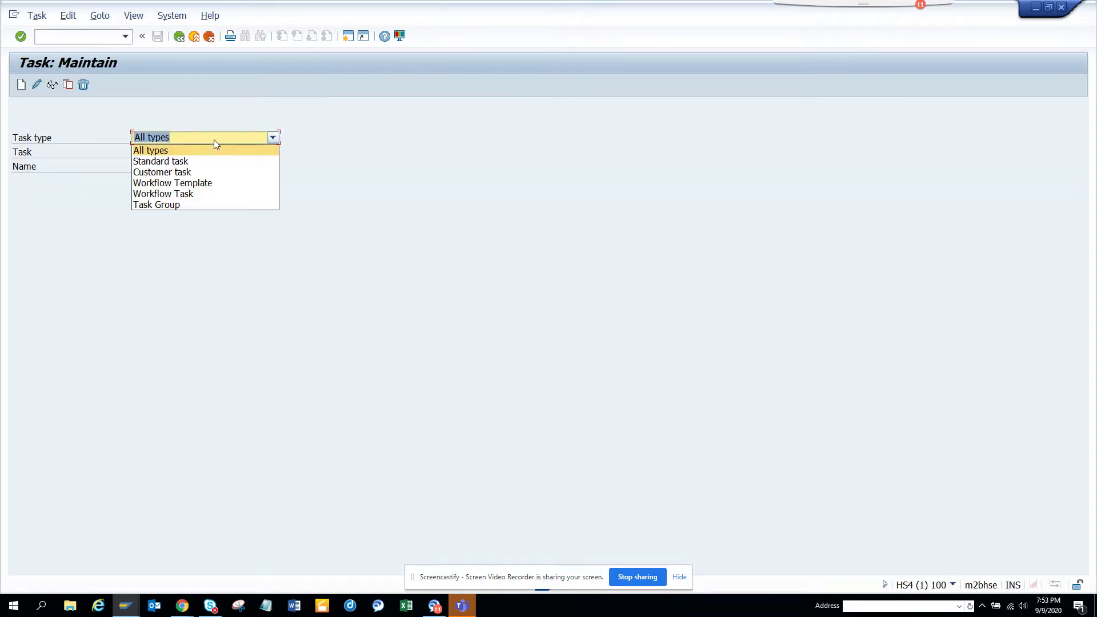
left_click(186, 182)
left_click(183, 152)
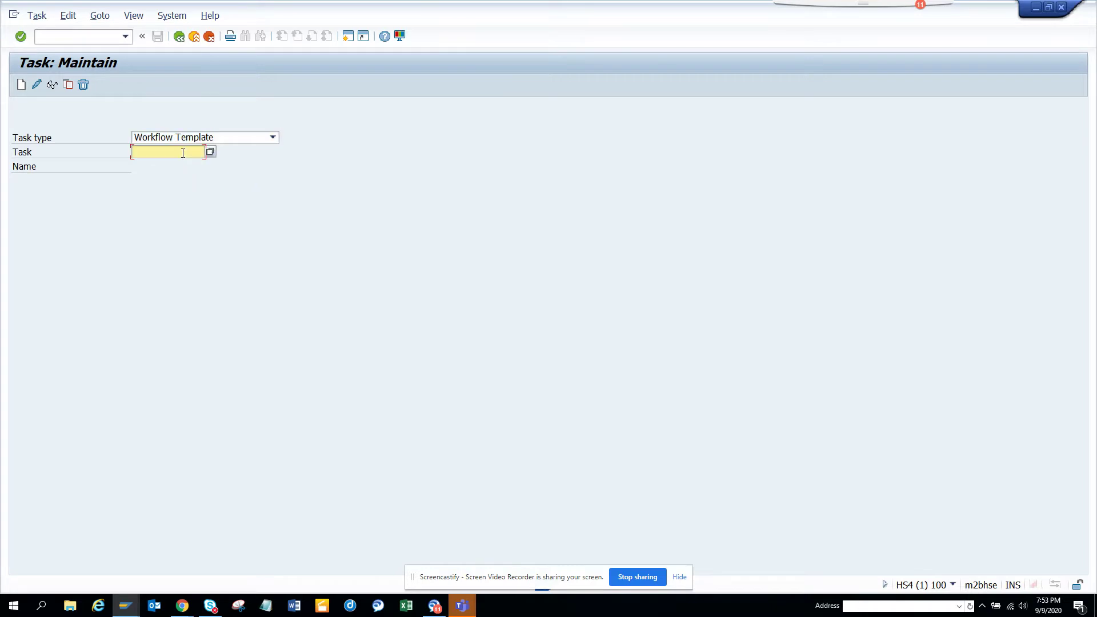
left_click(189, 164)
left_click_drag(175, 152, 193, 150)
type("inwf")
Create ZST11POINWF named 'Workflow For Parallel Processing', with the same text as its work item text.
left_click(21, 85)
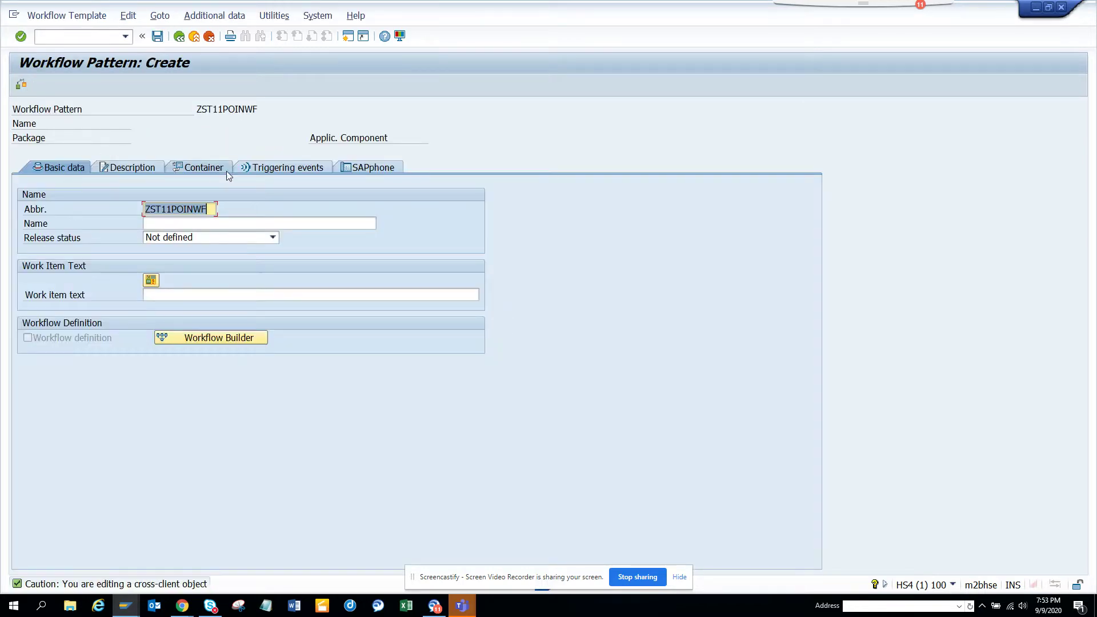
left_click(213, 223)
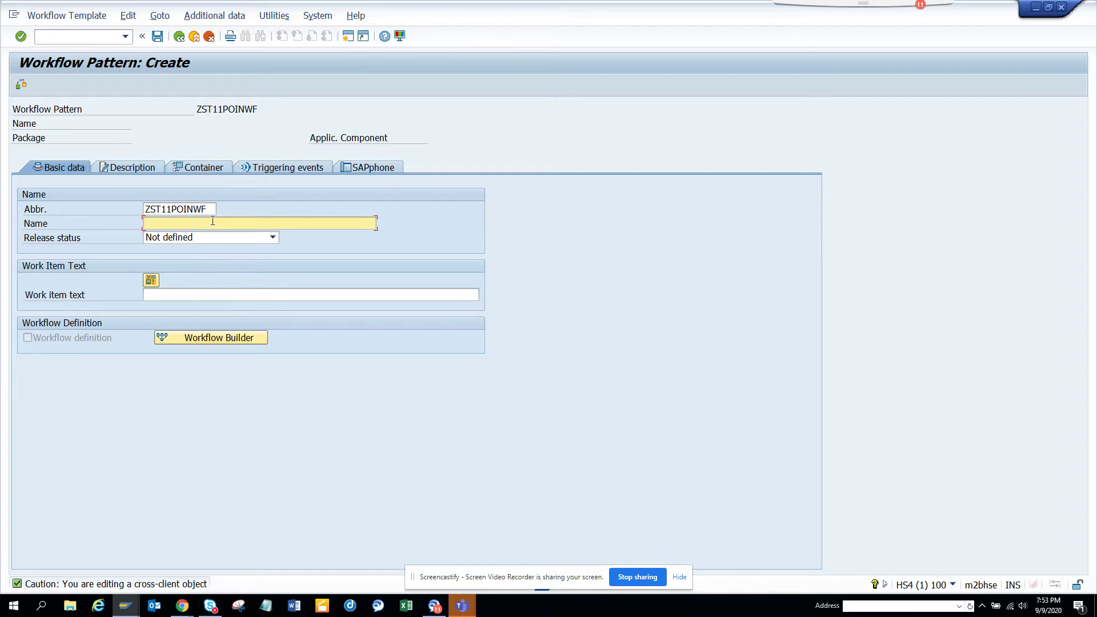
type("Workflow")
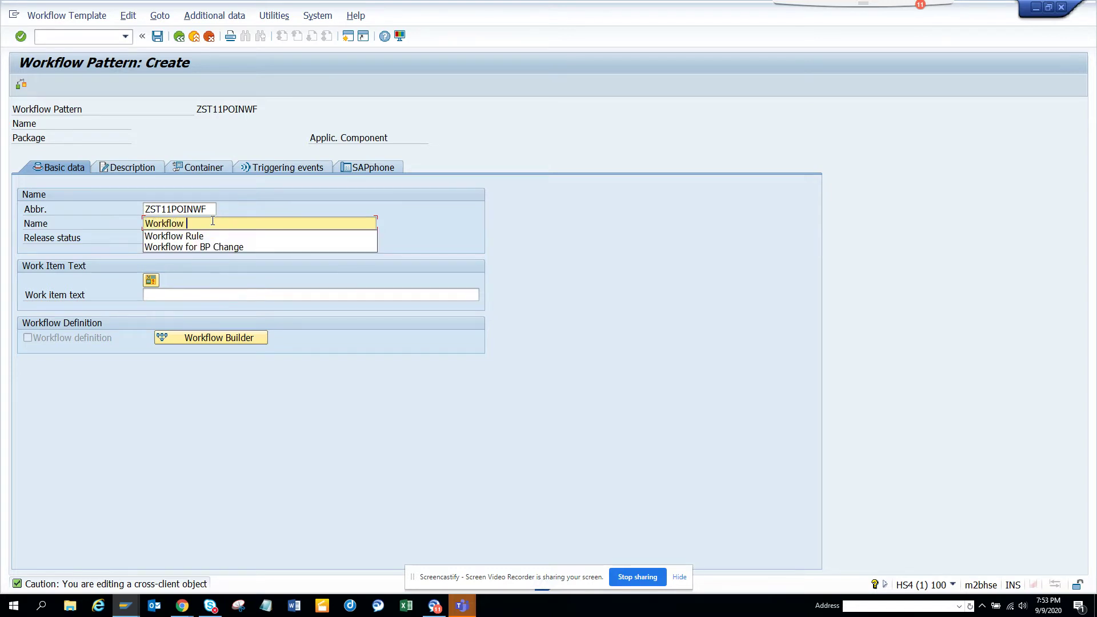
type(" For Parallel")
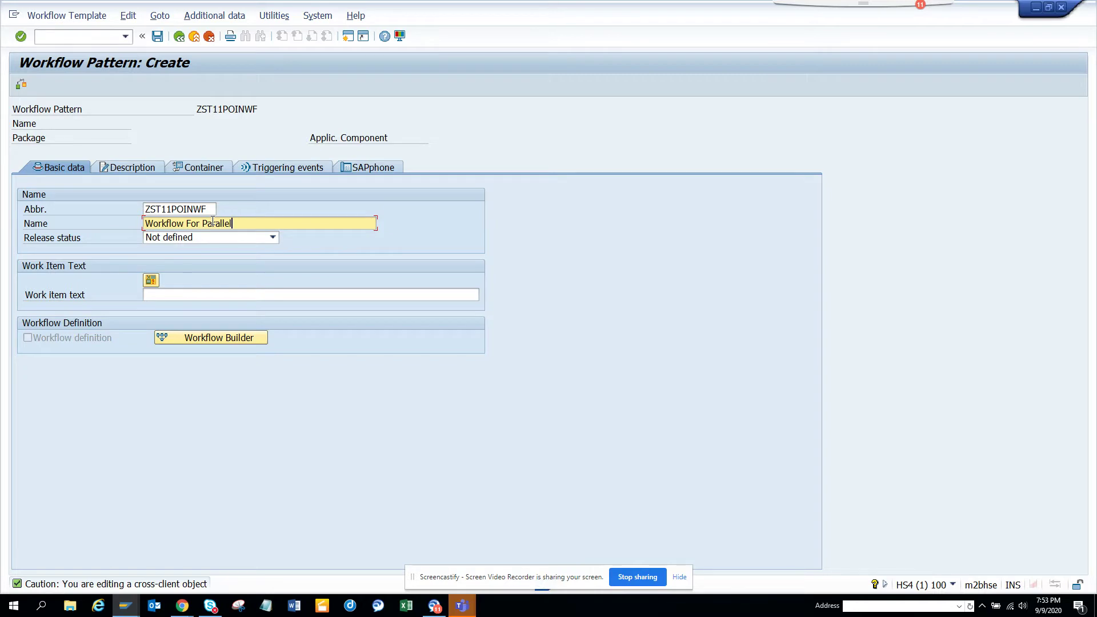
type(" Processing")
left_click_drag(300, 223, 5, 187)
key("ctrl+c")
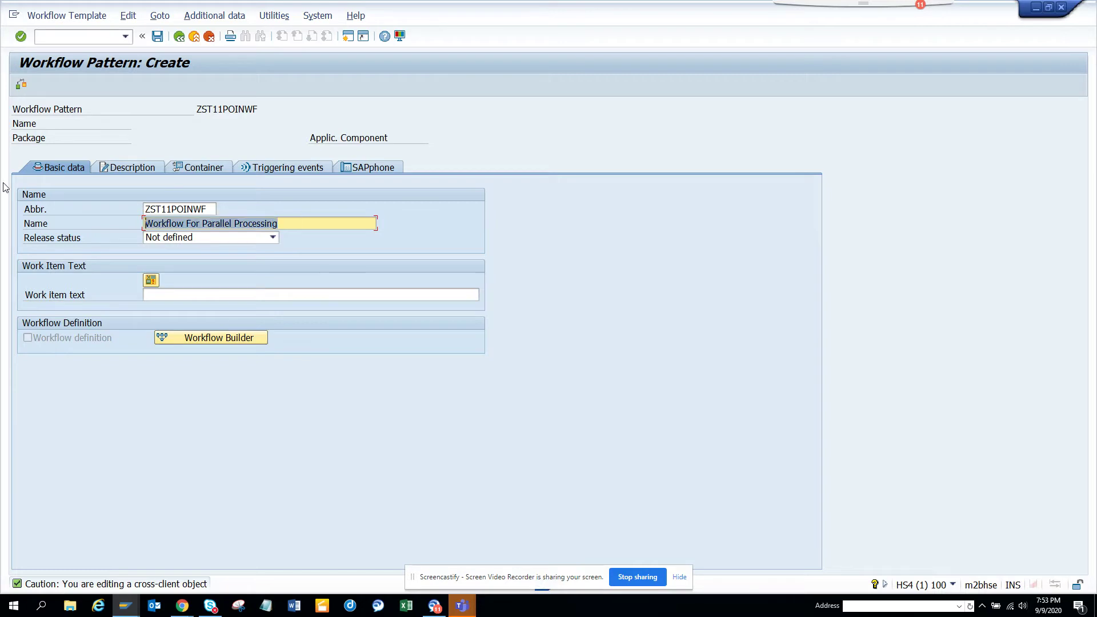
left_click(196, 295)
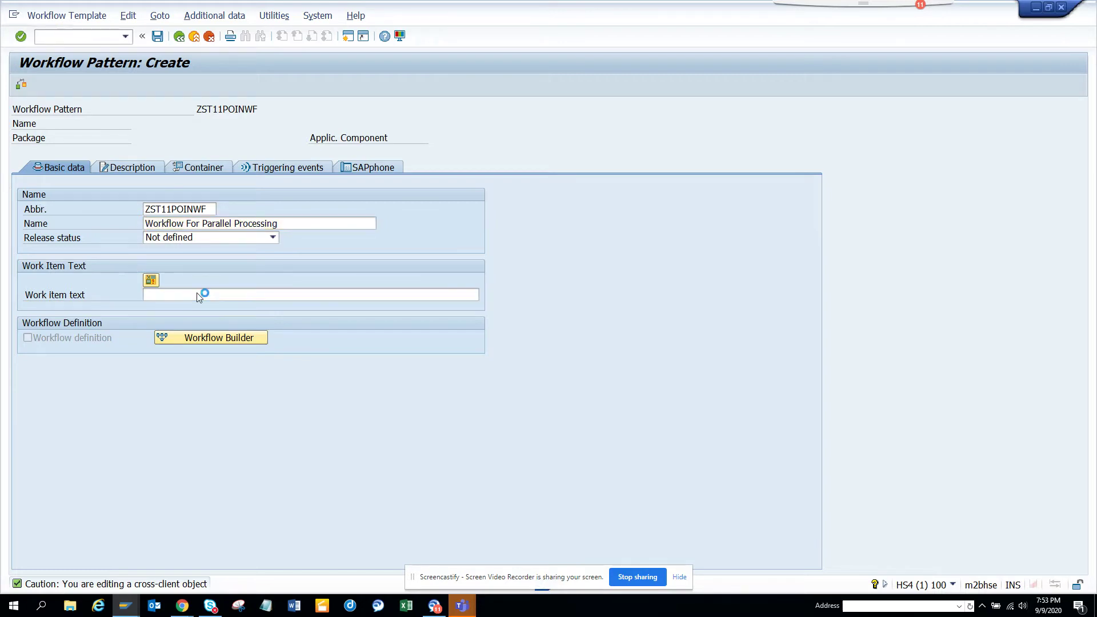
key("ctrl+v")
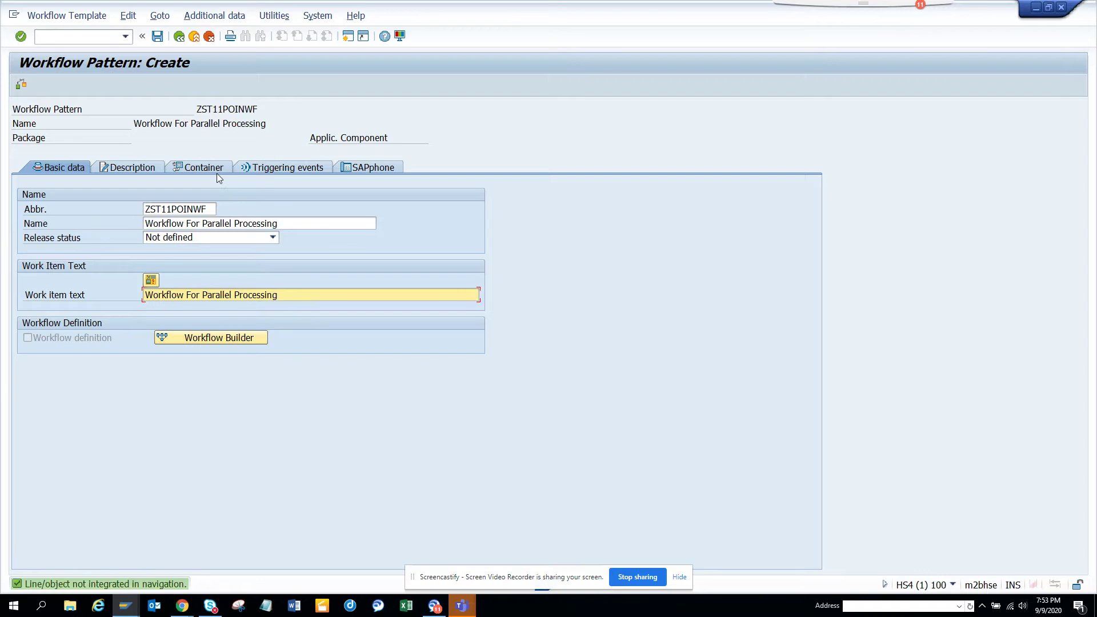
Start a new container element named Invoice, with short description Invoice.
key("Return")
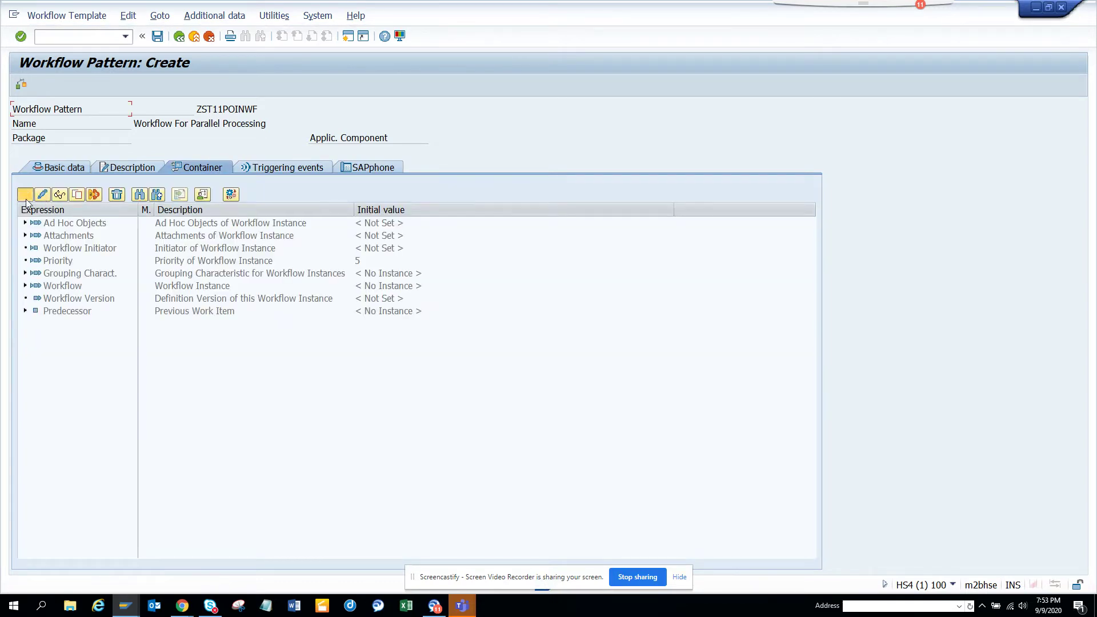
left_click(26, 200)
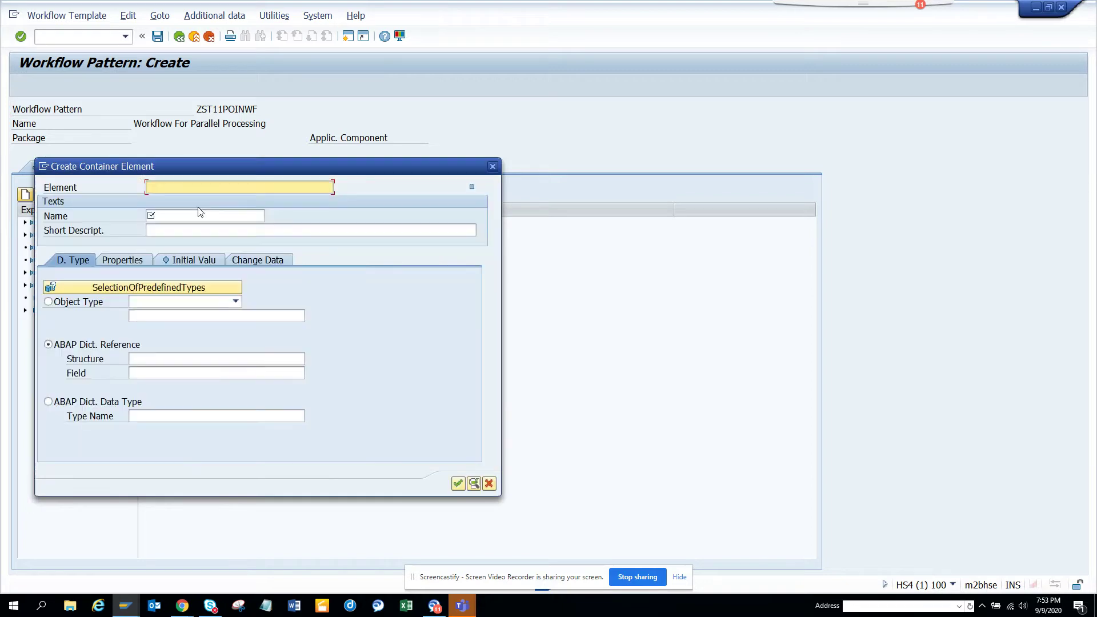
left_click(214, 188)
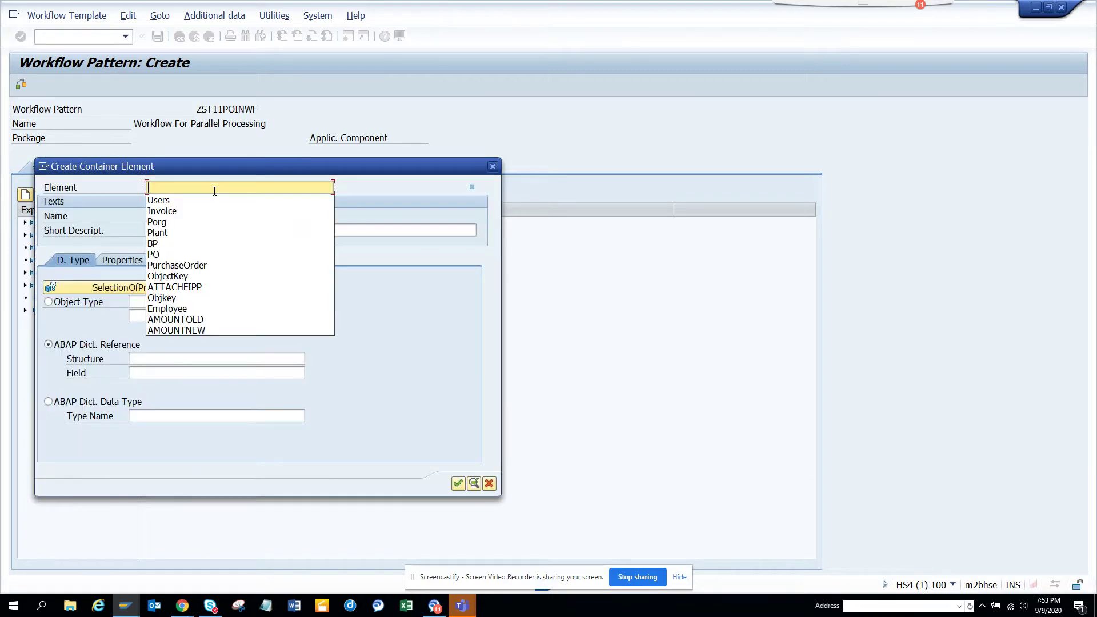
left_click(207, 212)
key("ctrl+c")
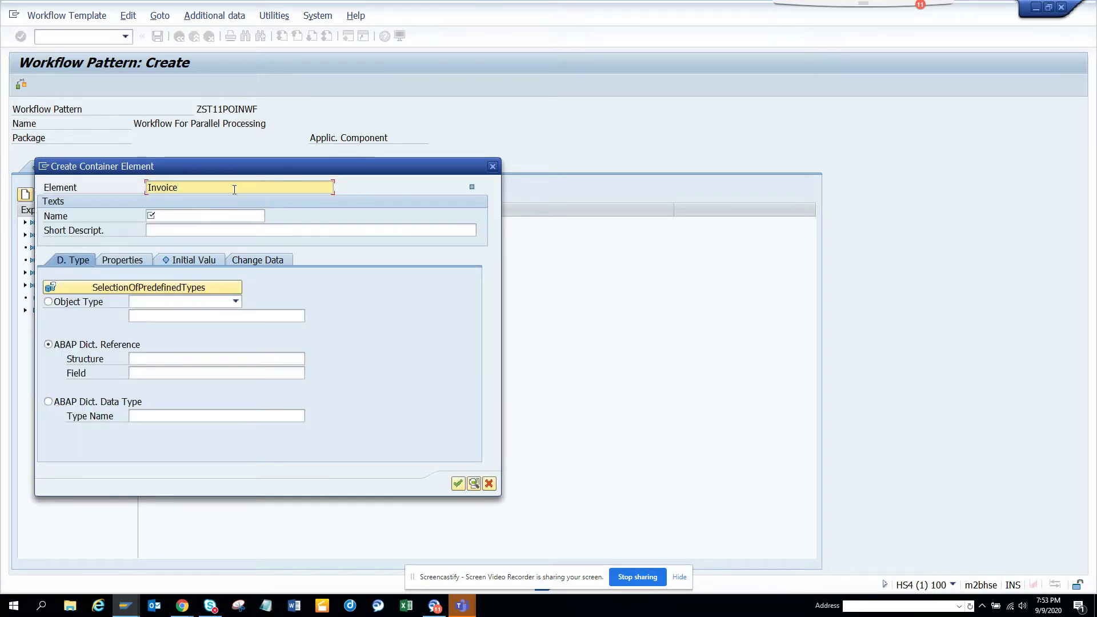
left_click(192, 217)
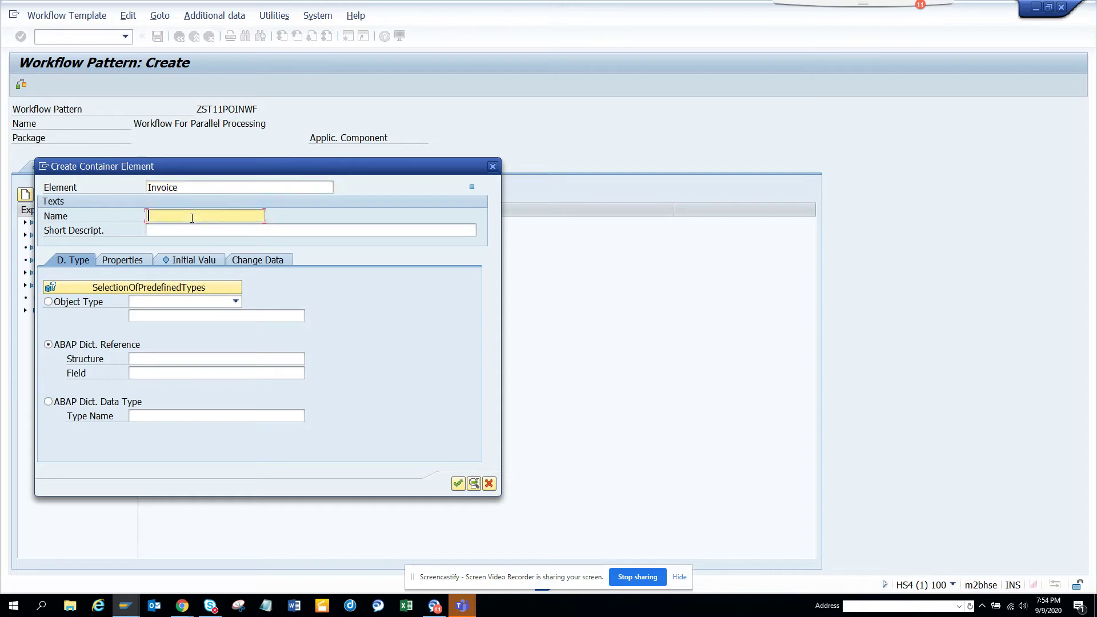
key("ctrl+v")
left_click(196, 230)
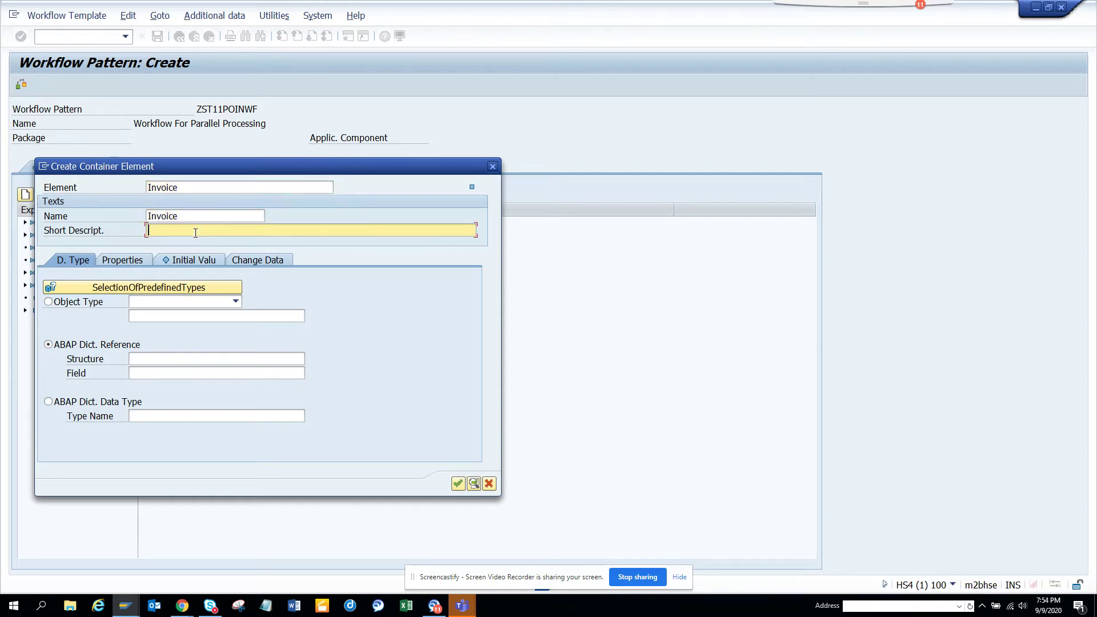
key("ctrl+v")
Type the Invoice element as BOR object type bus2081.
left_click(75, 303)
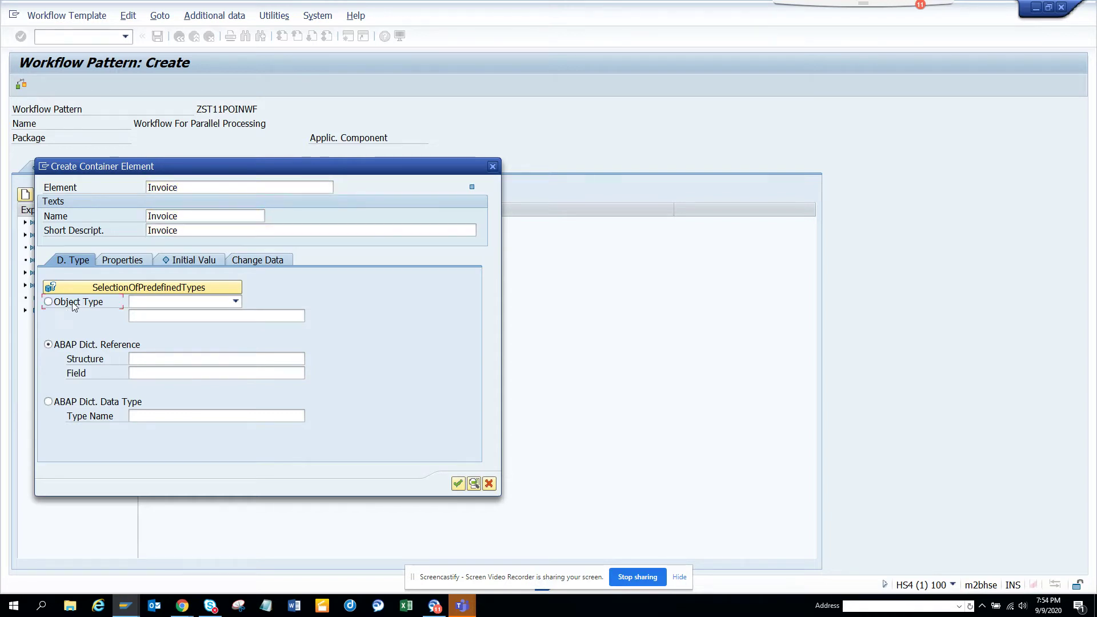
left_click(177, 304)
left_click(177, 324)
left_click(183, 319)
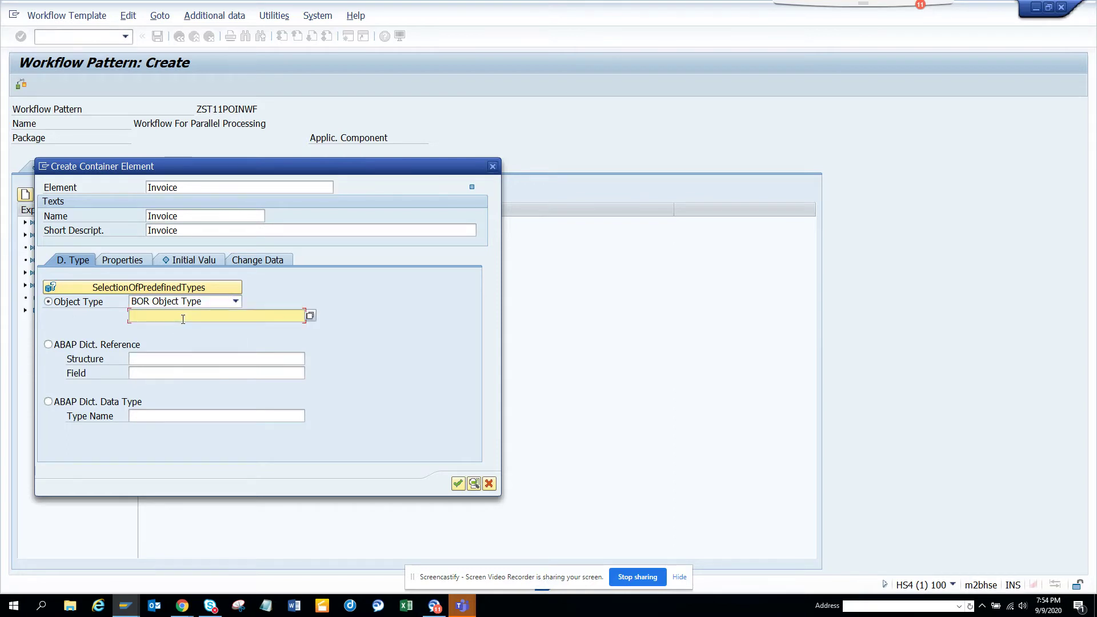
type("bus2018")
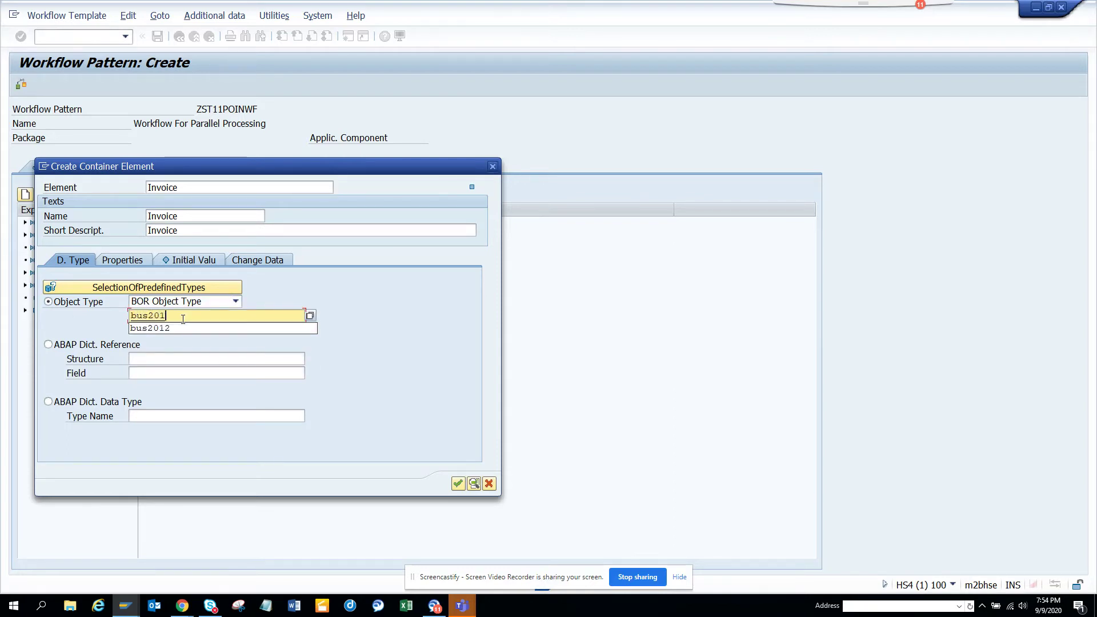
key("BackSpace")
key("BackSpace")
type("81")
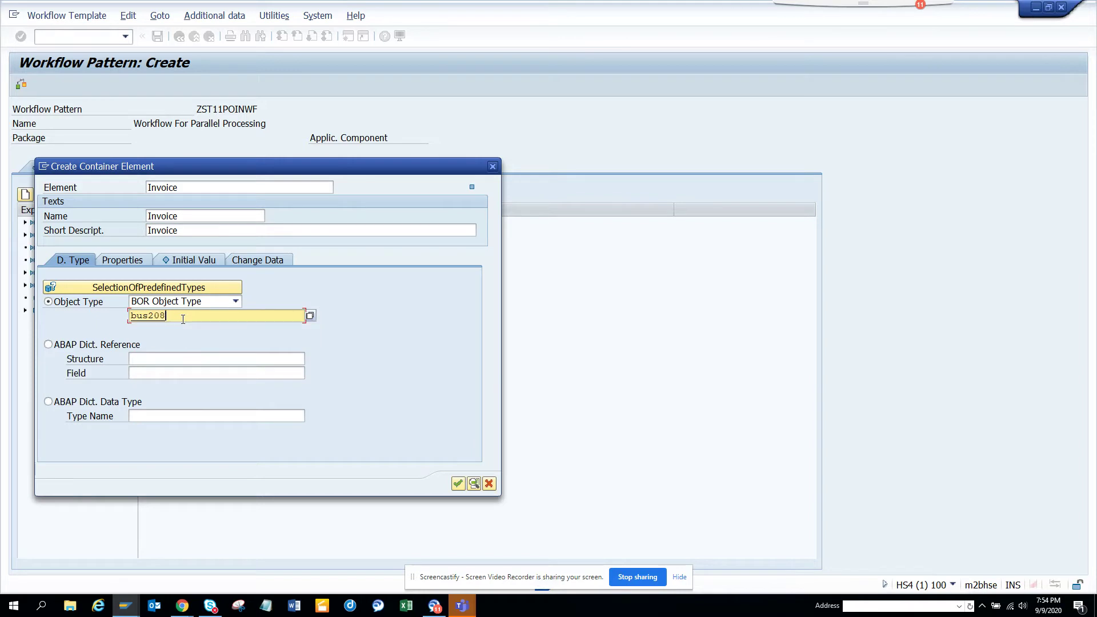
Mark Invoice as a mandatory import and export element and add it to the container.
left_click(121, 260)
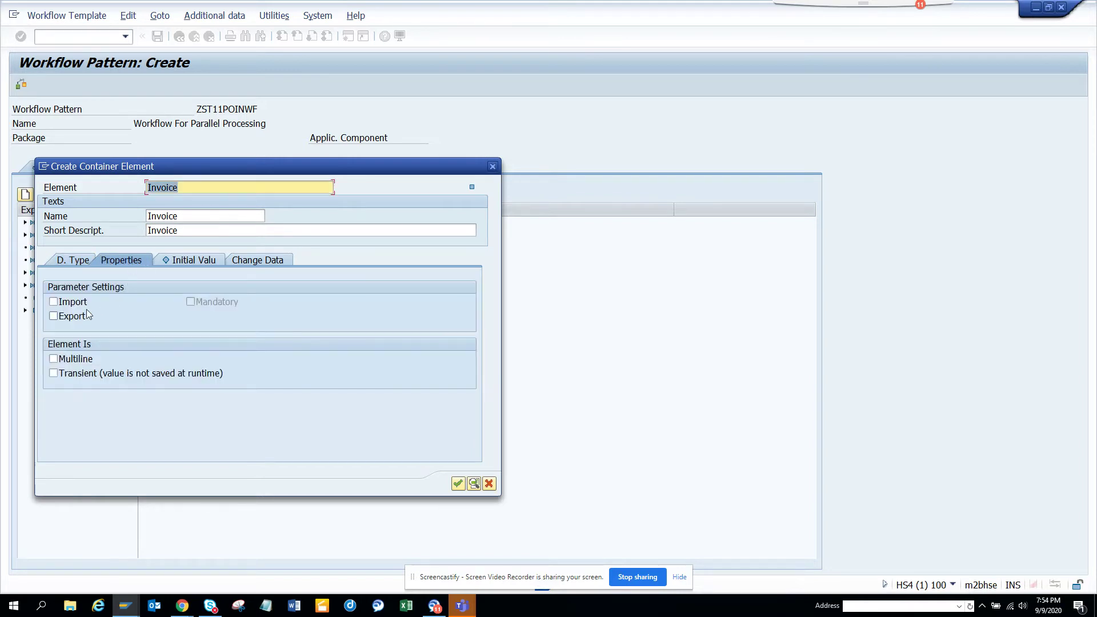
left_click(72, 306)
left_click(72, 316)
left_click(191, 302)
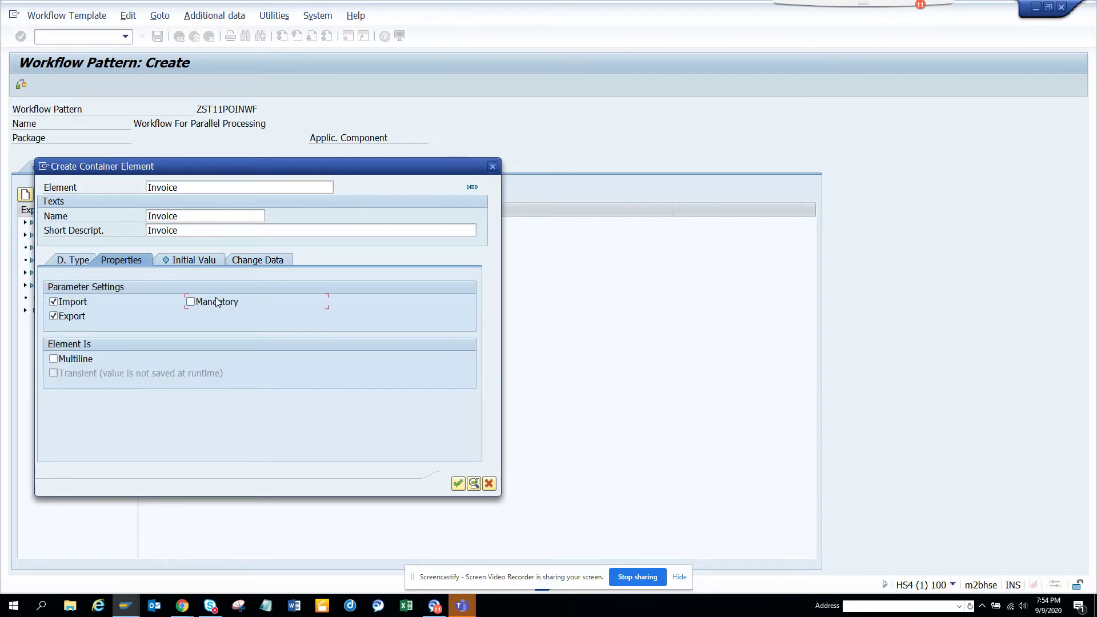
left_click(457, 483)
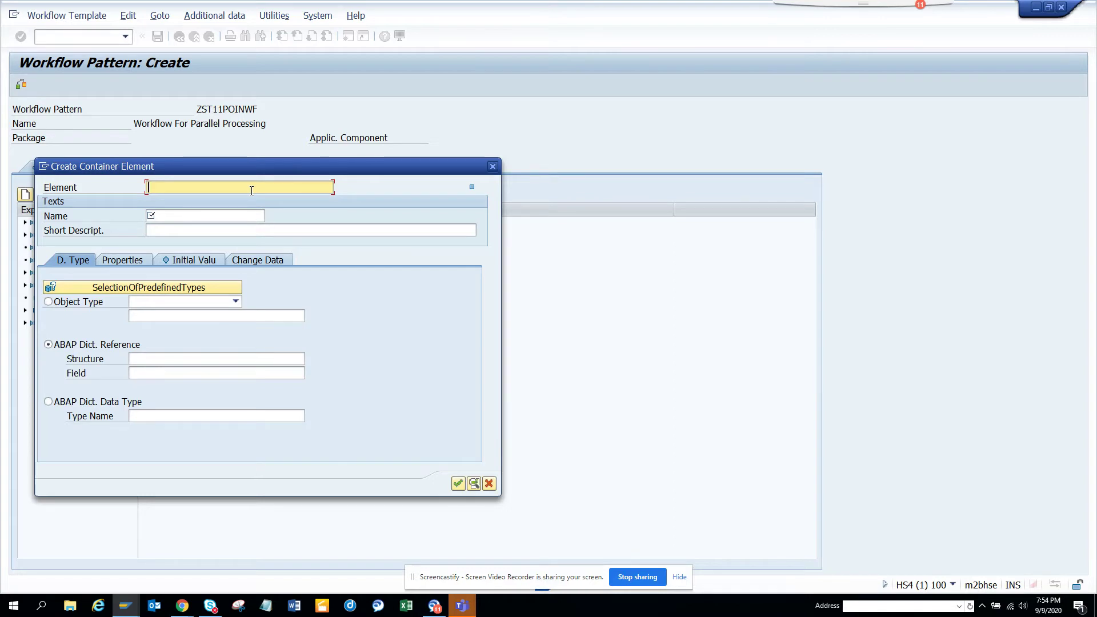
Define an Approvers element with matching name and description, referencing structure WFSYST field AGENT.
type("Approvers")
left_click_drag(251, 190, 12, 193)
key("ctrl+c")
key("Home")
left_click(162, 214)
key("ctrl+v")
key("Tab")
key("ctrl+v")
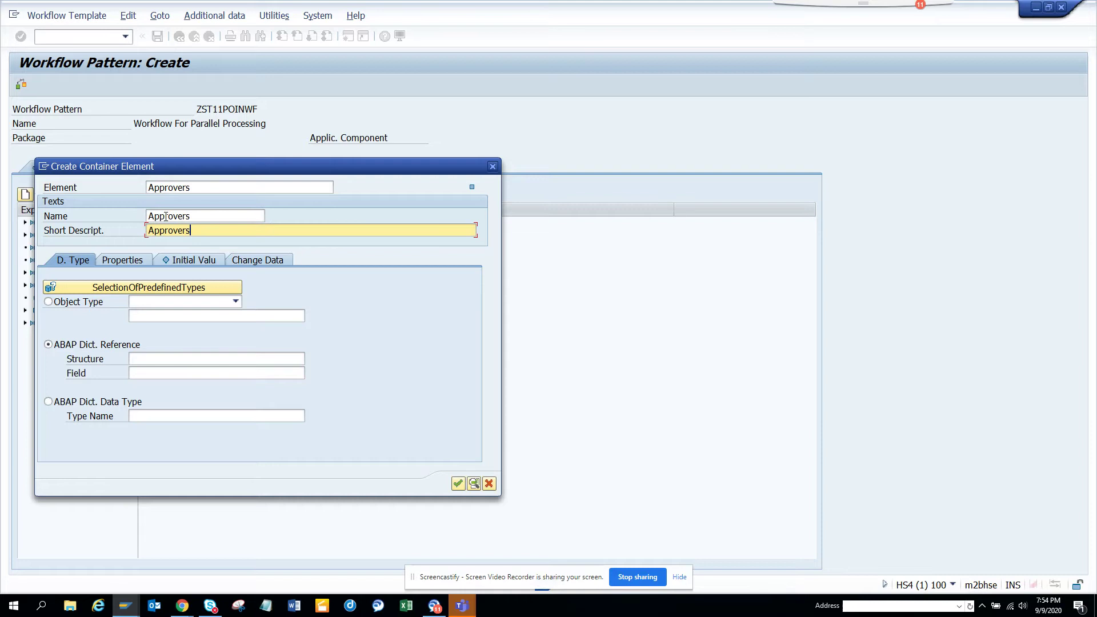
left_click(146, 357)
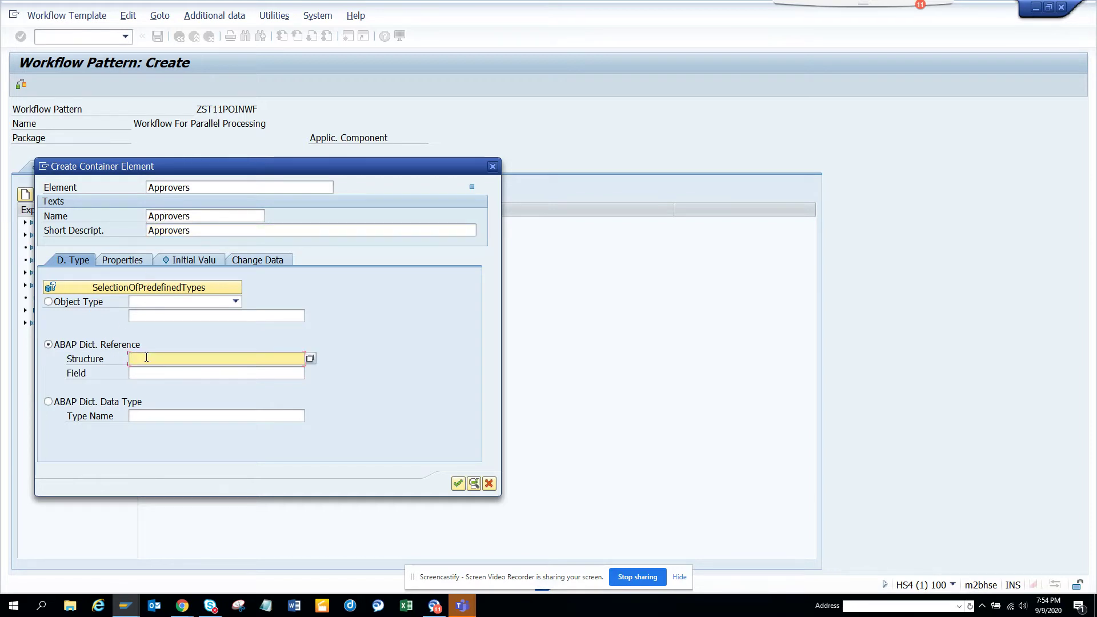
type("wfsyst")
left_click(157, 373)
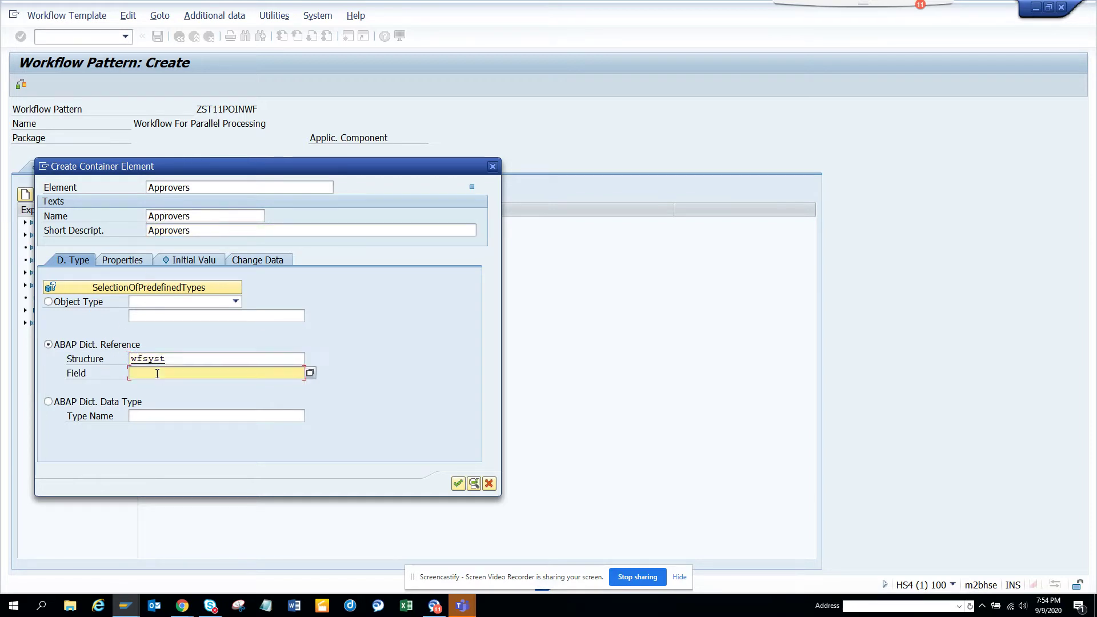
type("agent")
Mark Approvers as import, export and multiline, and add it to the container.
left_click(126, 260)
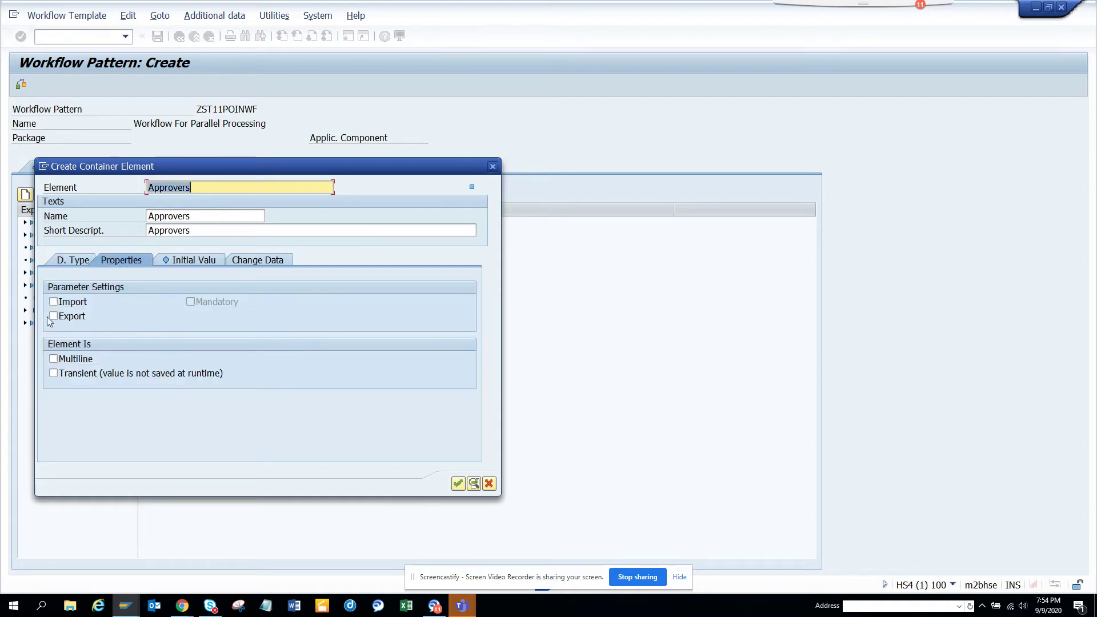
left_click(67, 306)
left_click(67, 318)
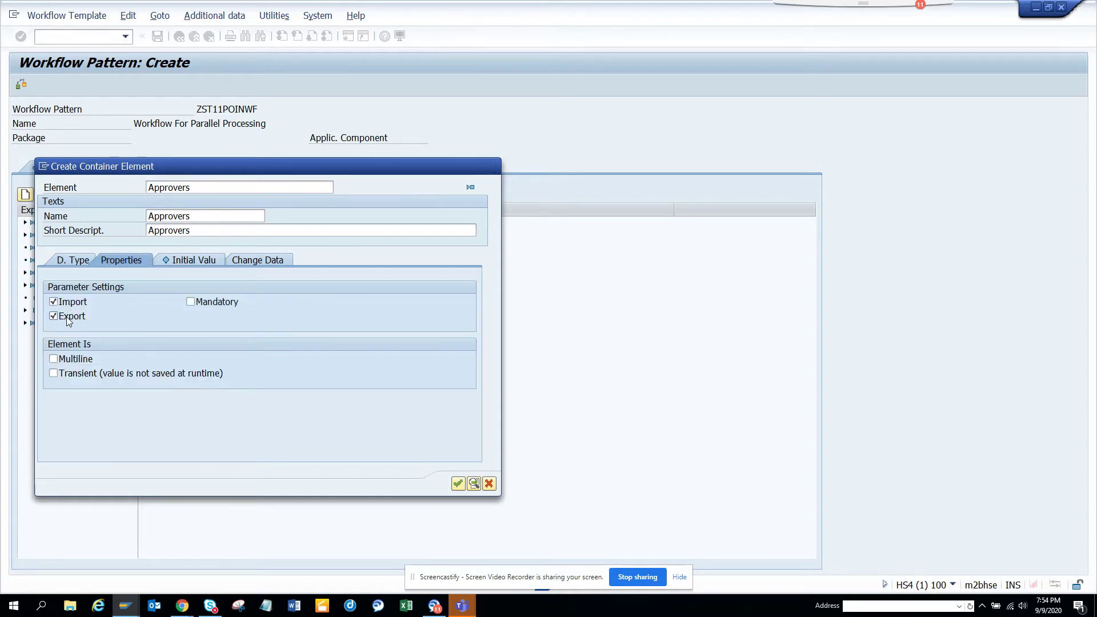
left_click(66, 359)
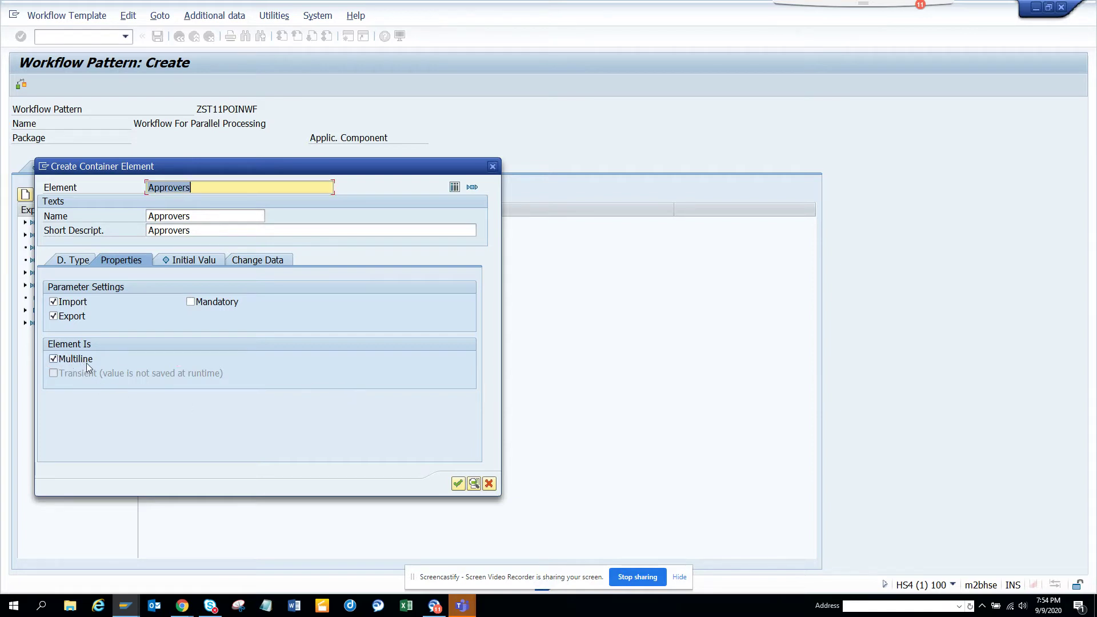
left_click(458, 484)
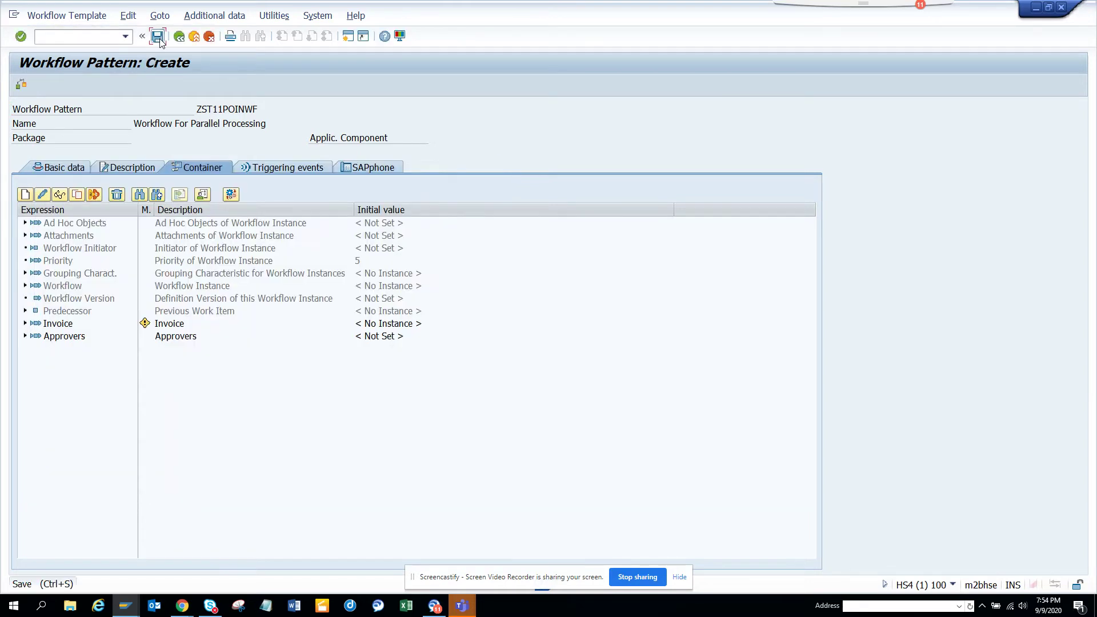
Save the template as a local object and open it in the Workflow Builder.
key("ctrl+s")
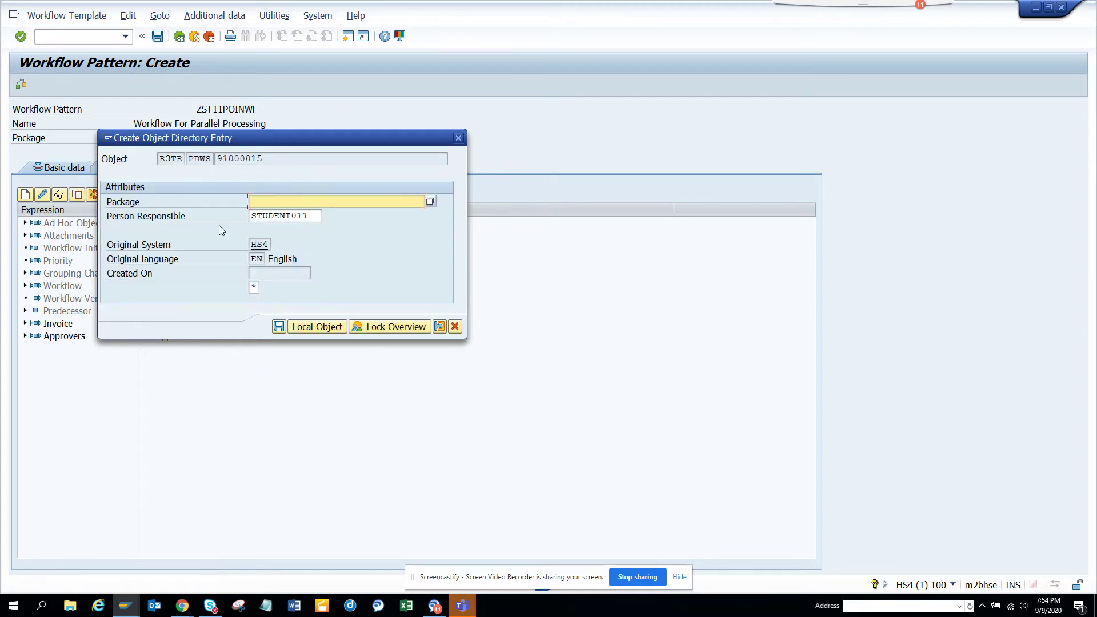
left_click(318, 331)
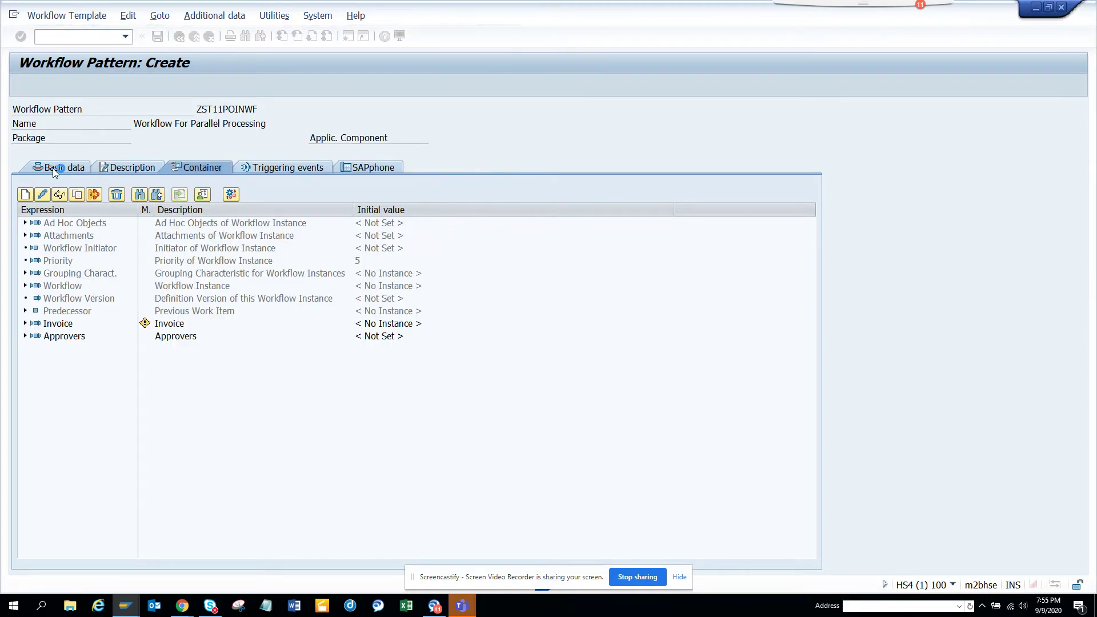
left_click(54, 169)
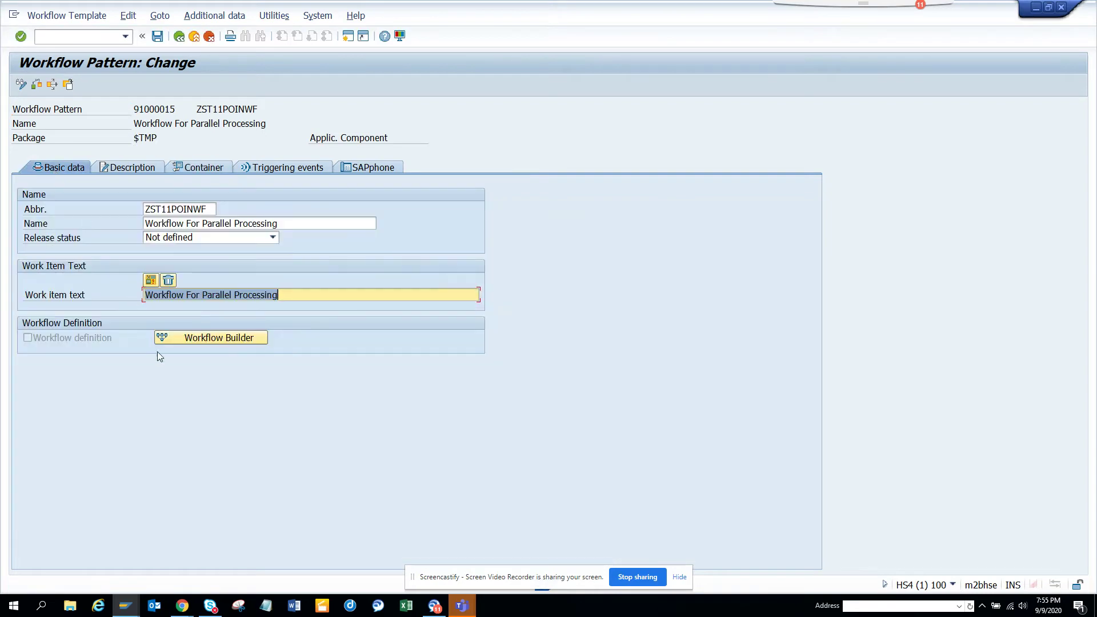
left_click(178, 338)
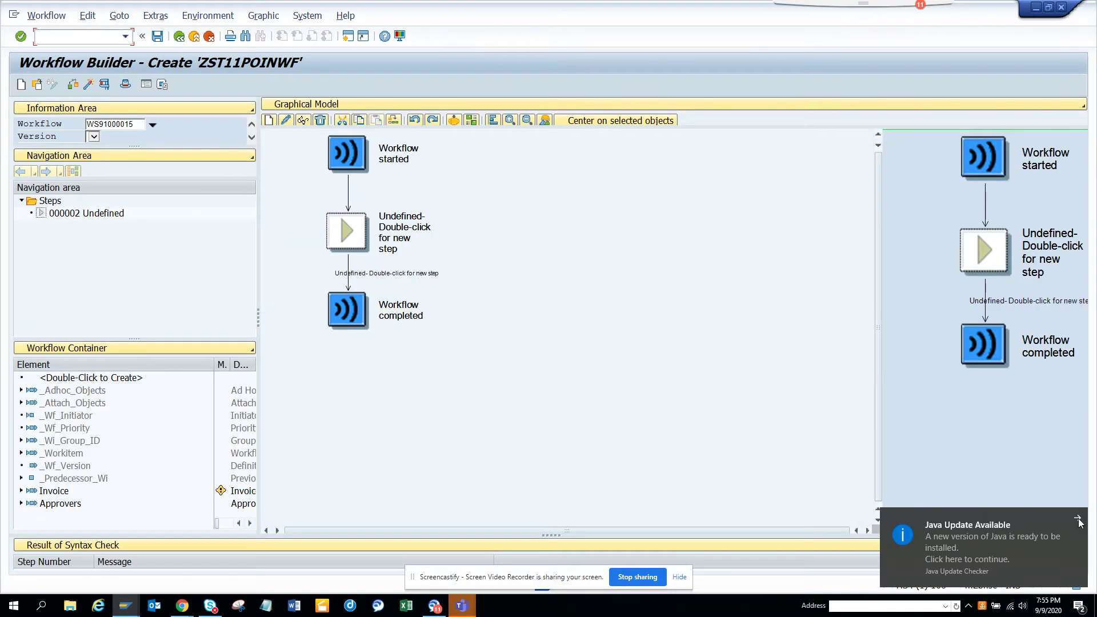
Dismiss the Java notice and create a User Decision step in place of the Undefined step.
left_click(1077, 518)
right_click(348, 221)
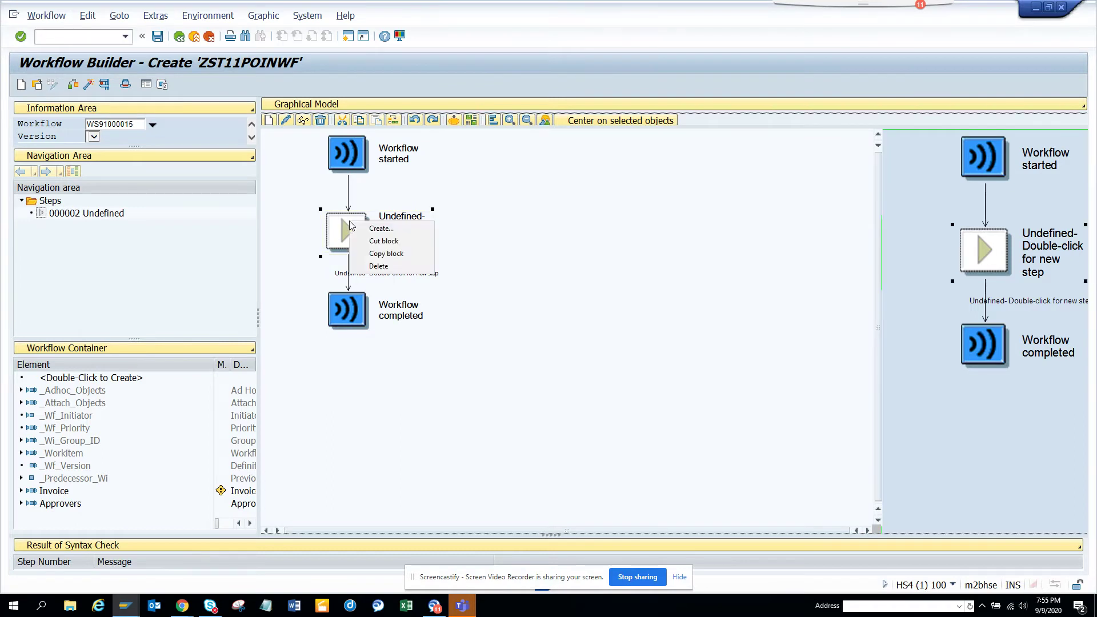
left_click(402, 228)
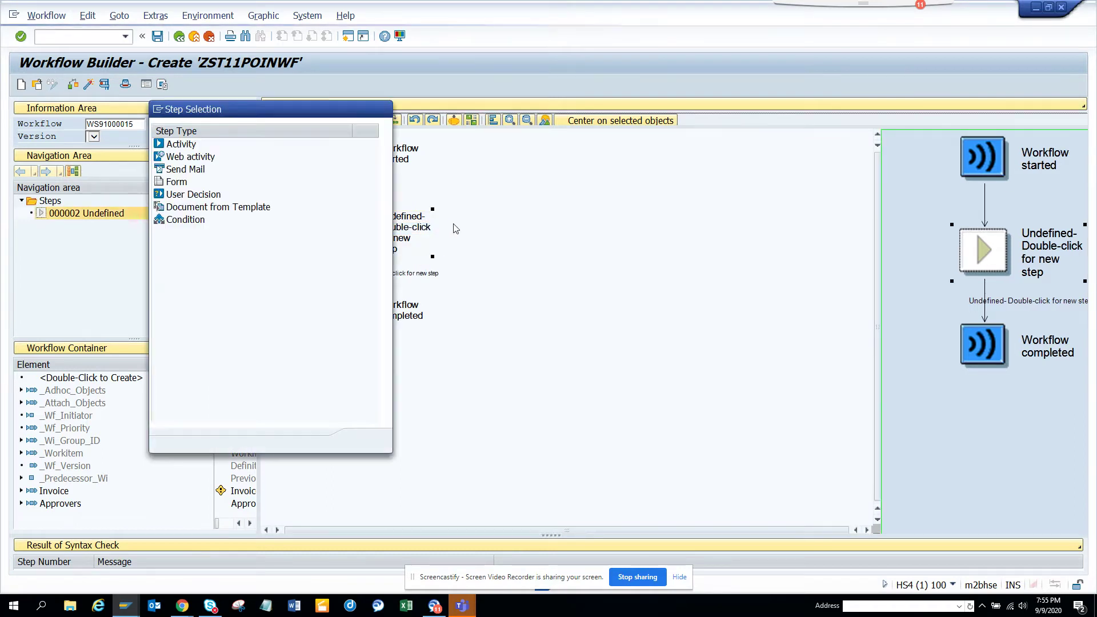
double_click(196, 195)
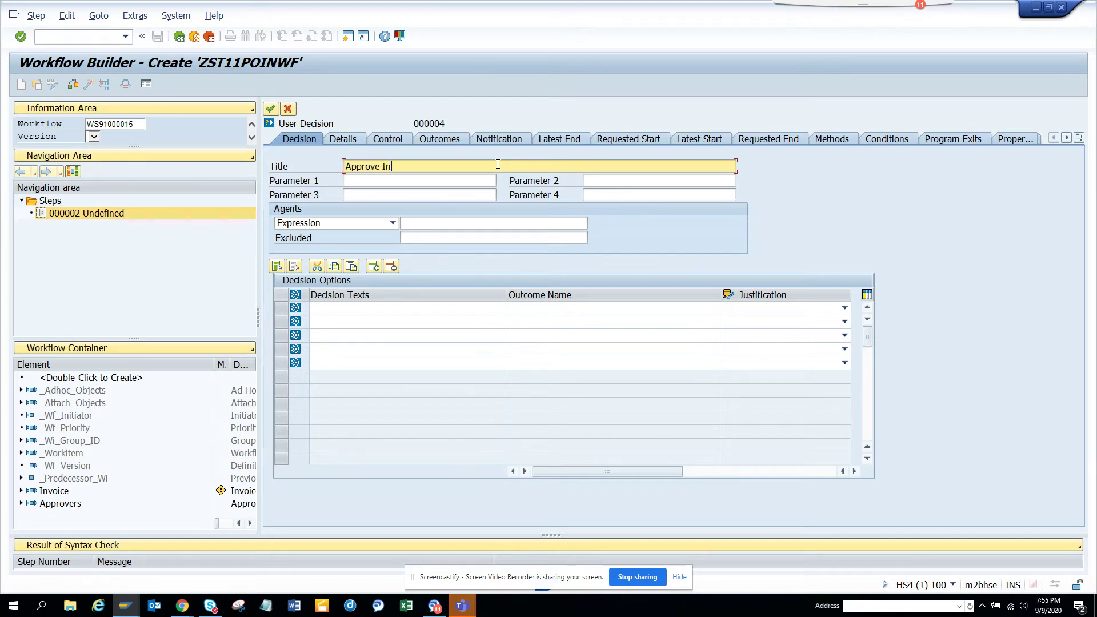
Title the step 'Approve Invoice' with decision texts Approve Invoice and Reject Invoice.
type("oice")
key("Return")
left_click(402, 304)
type("Approve Invoice")
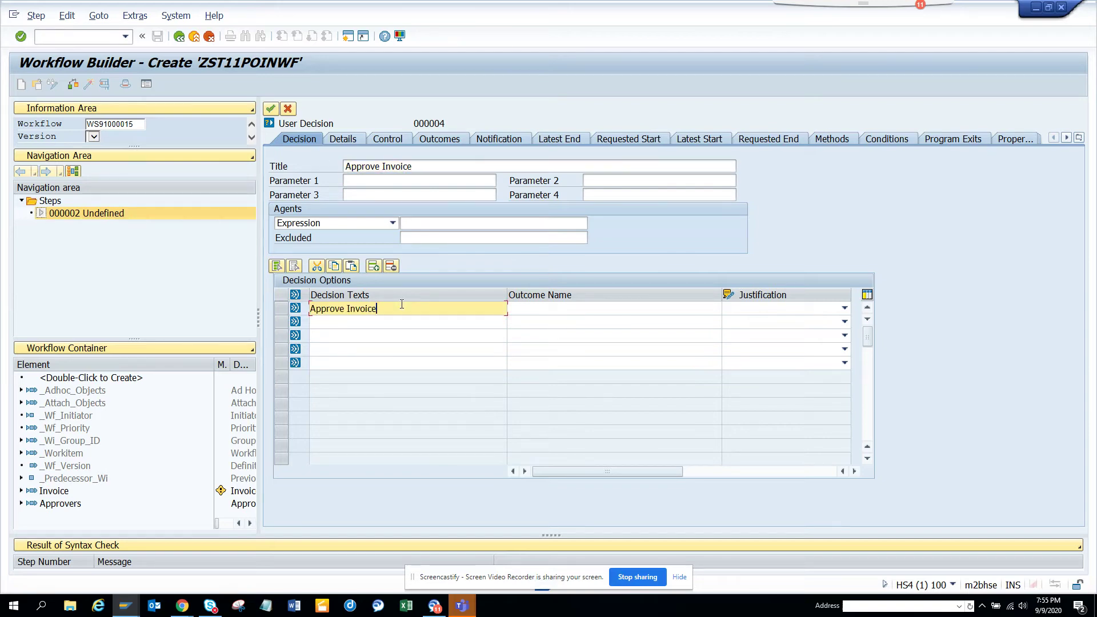
left_click(382, 322)
type("Approve Invoice")
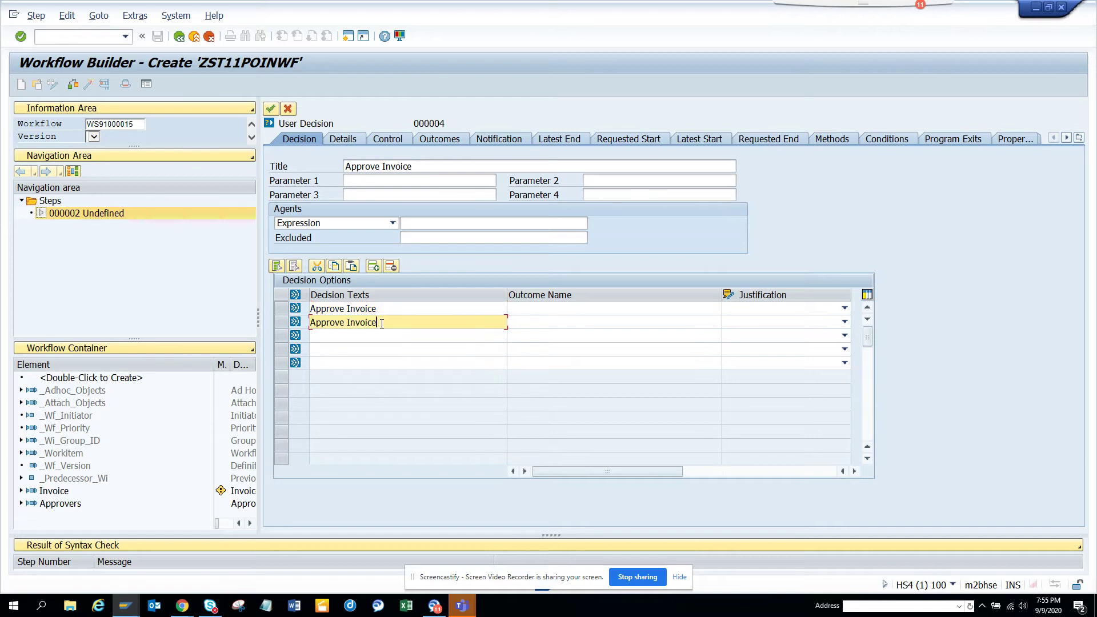
left_click_drag(347, 324, 309, 323)
type("Reject")
Copy both decision texts into the Outcome Name column.
key("Up")
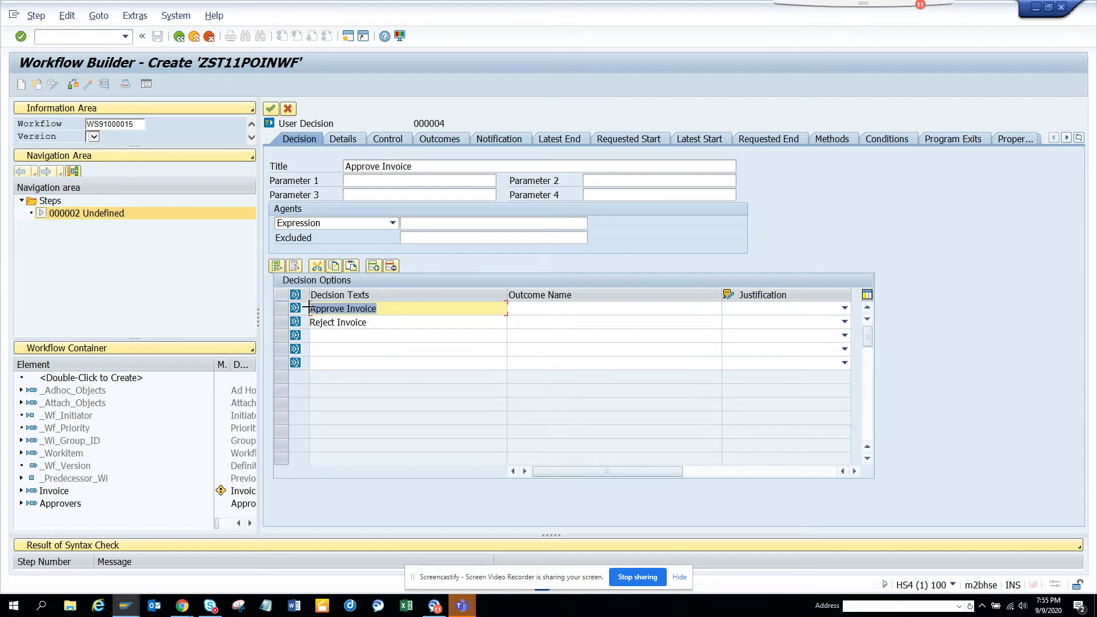
key("ctrl+y")
left_click_drag(311, 307, 357, 322)
key("ctrl+c")
left_click(578, 313)
key("ctrl+v")
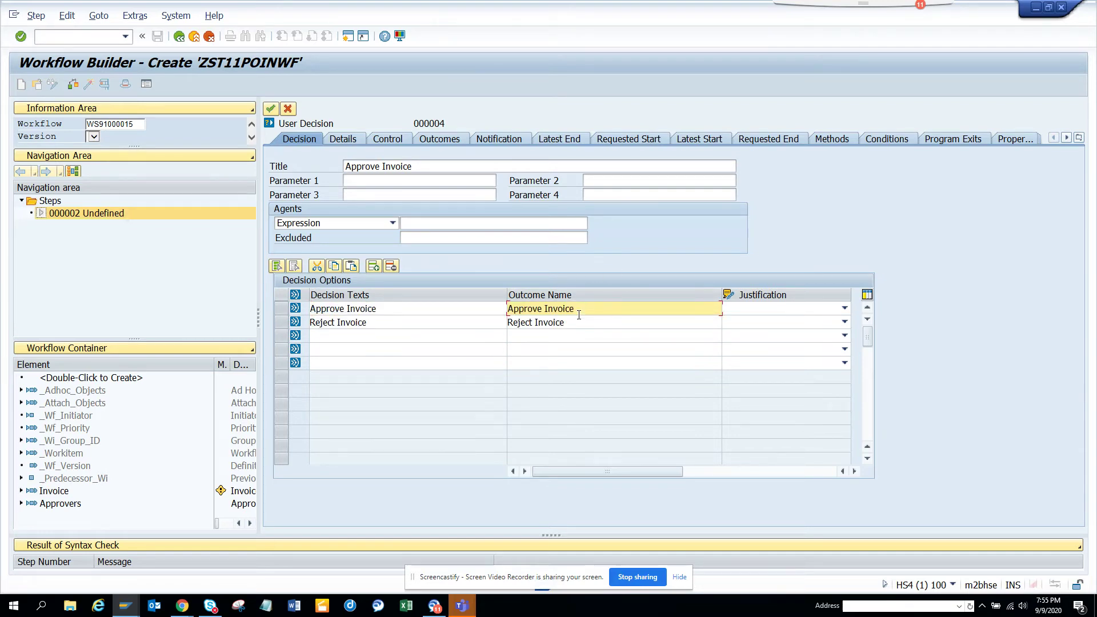
left_click(1079, 137)
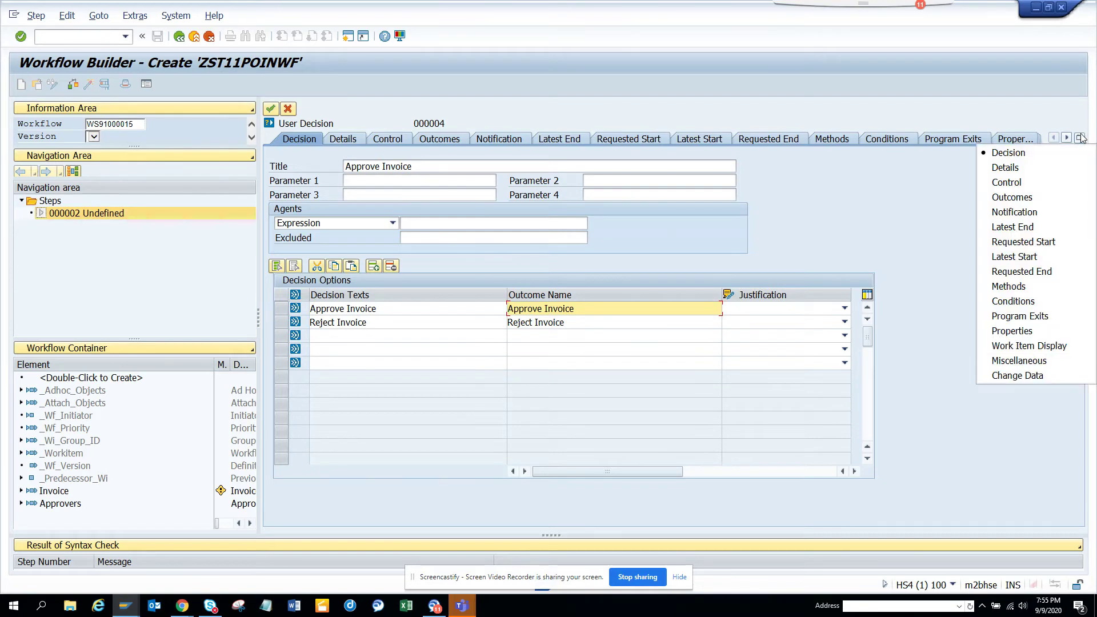
On the Miscellaneous settings, set Approvers as the multiline element, leaving the end condition empty.
left_click(1041, 360)
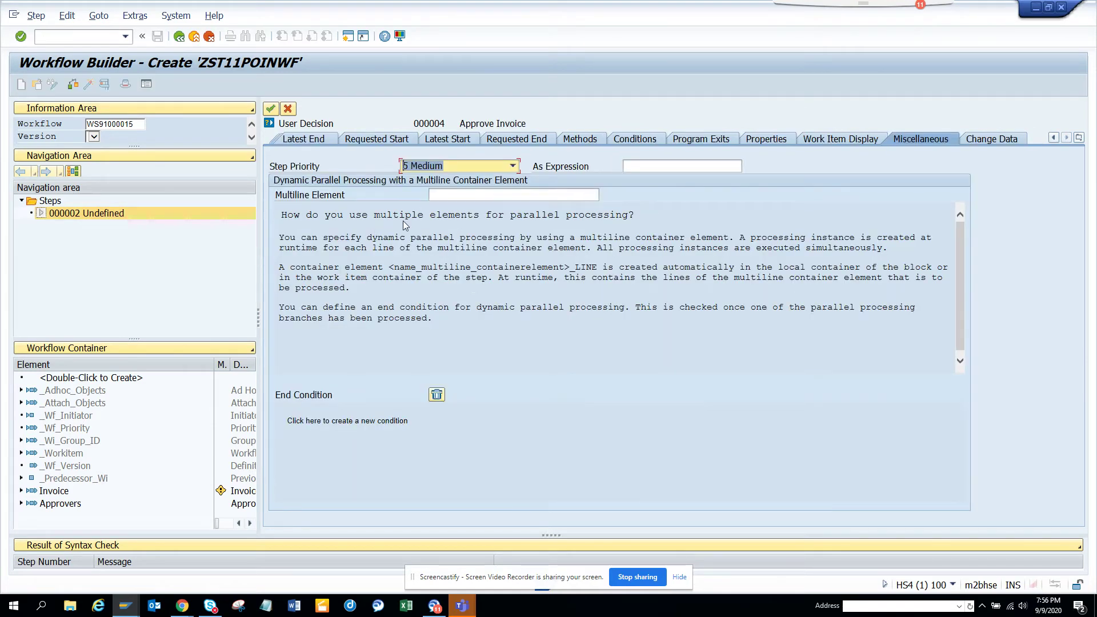
left_click(538, 196)
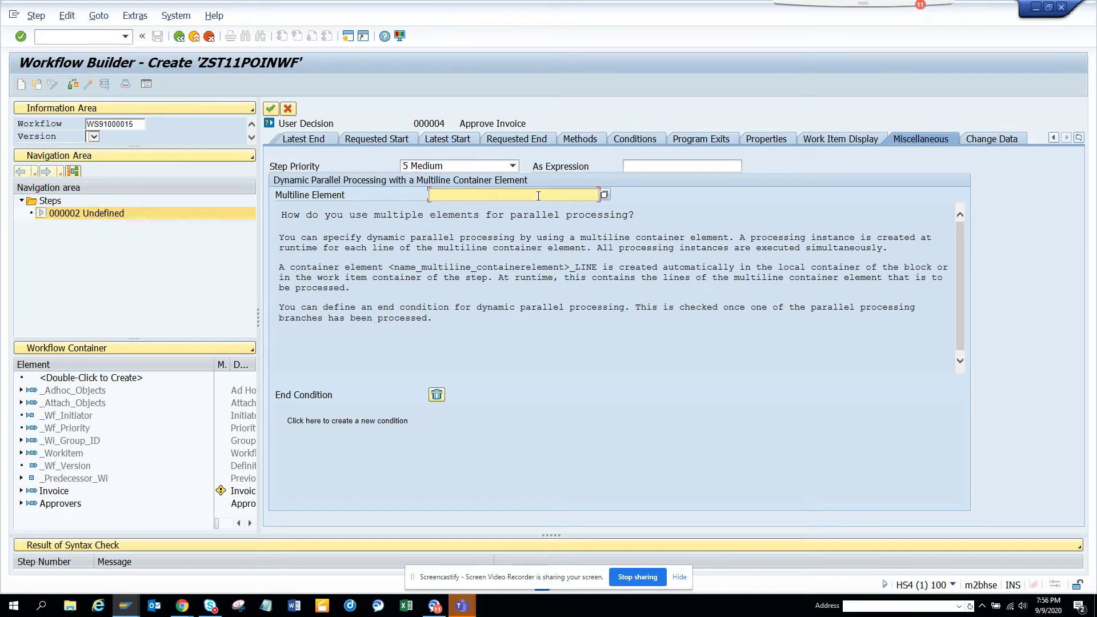
left_click(603, 196)
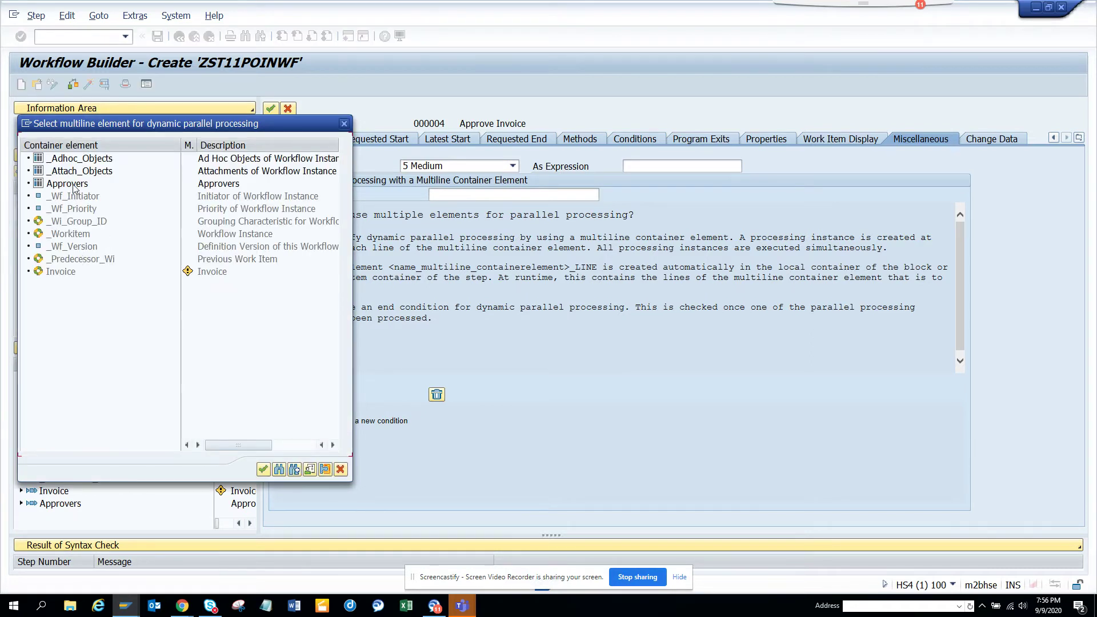
double_click(67, 183)
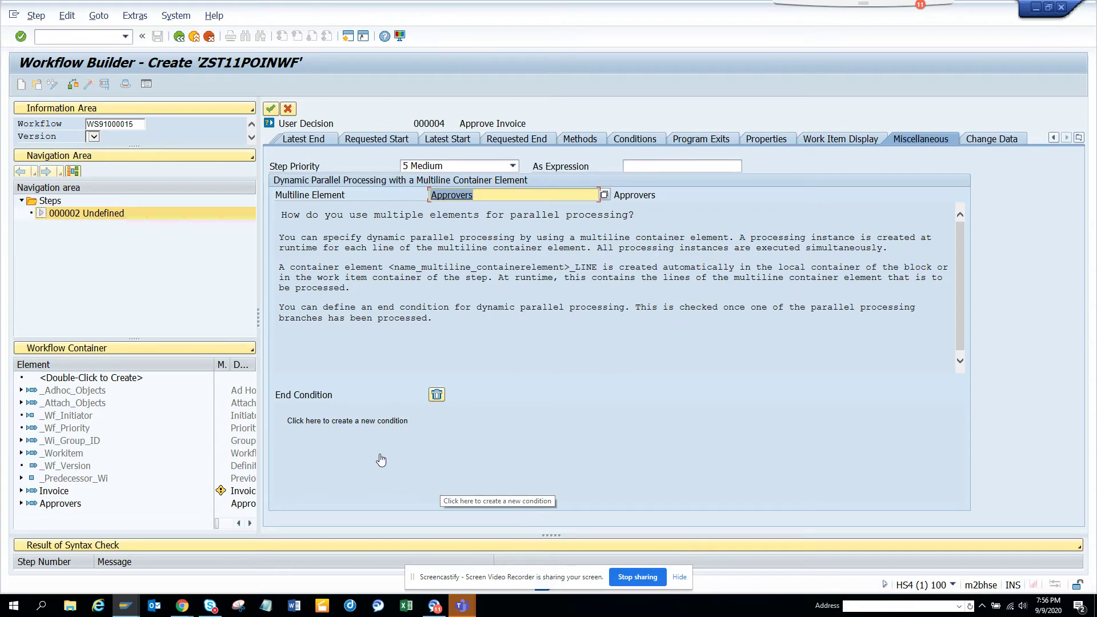
left_click(391, 426)
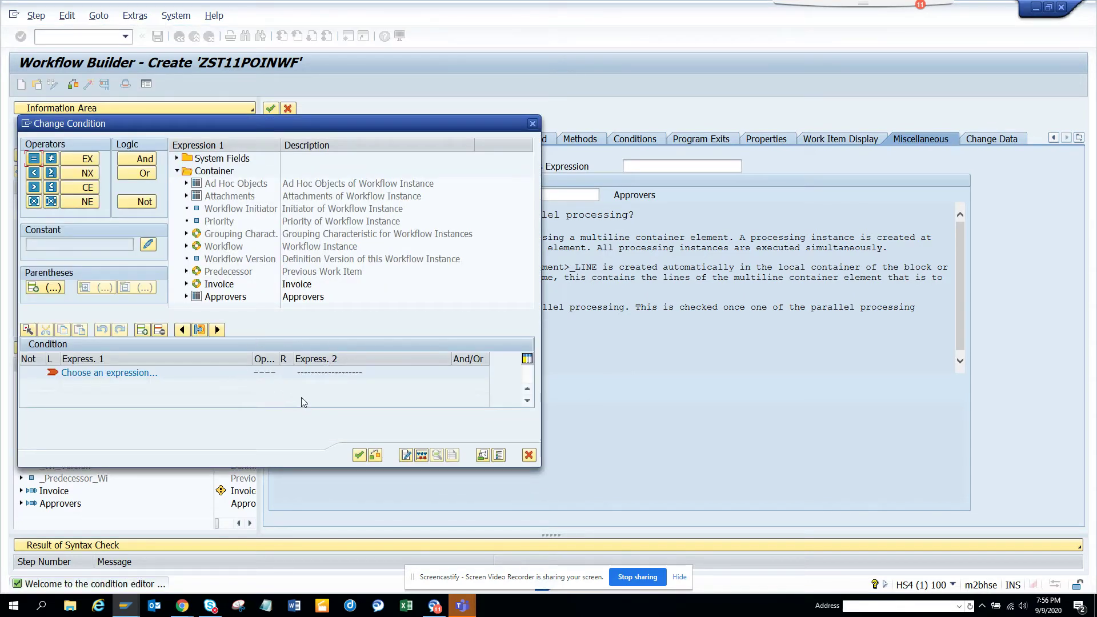
left_click(186, 296)
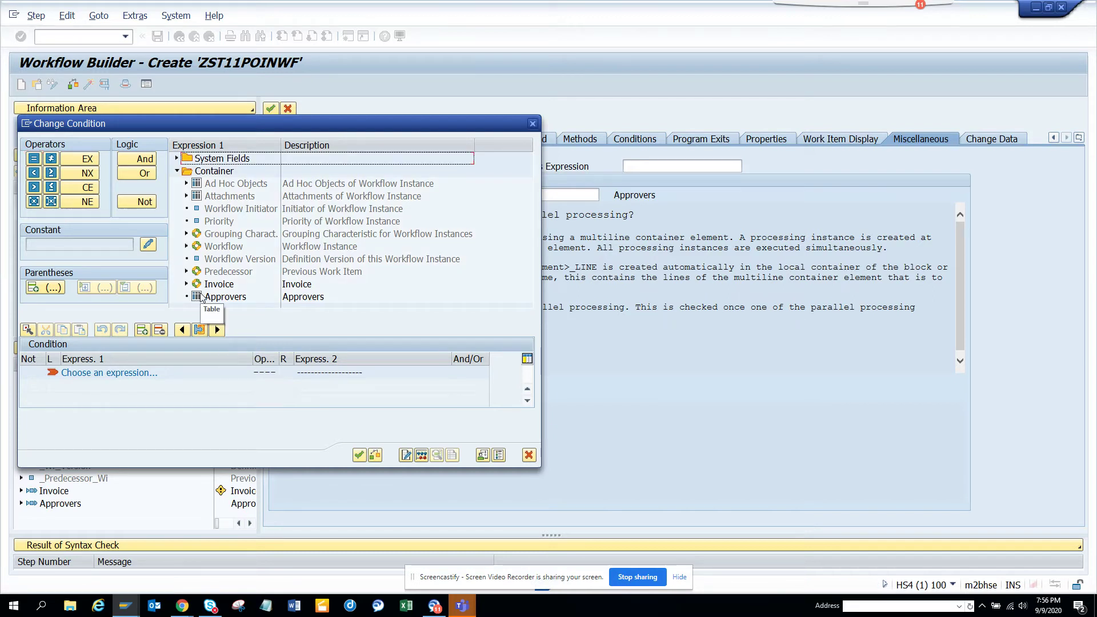
left_click(532, 124)
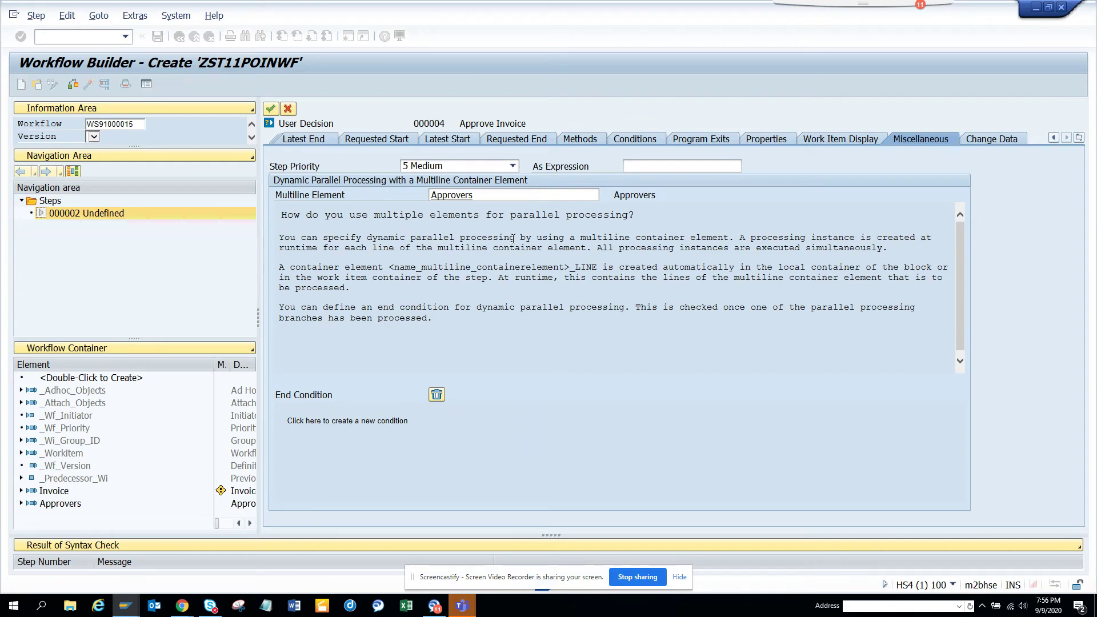
left_click(1078, 138)
left_click(1078, 138)
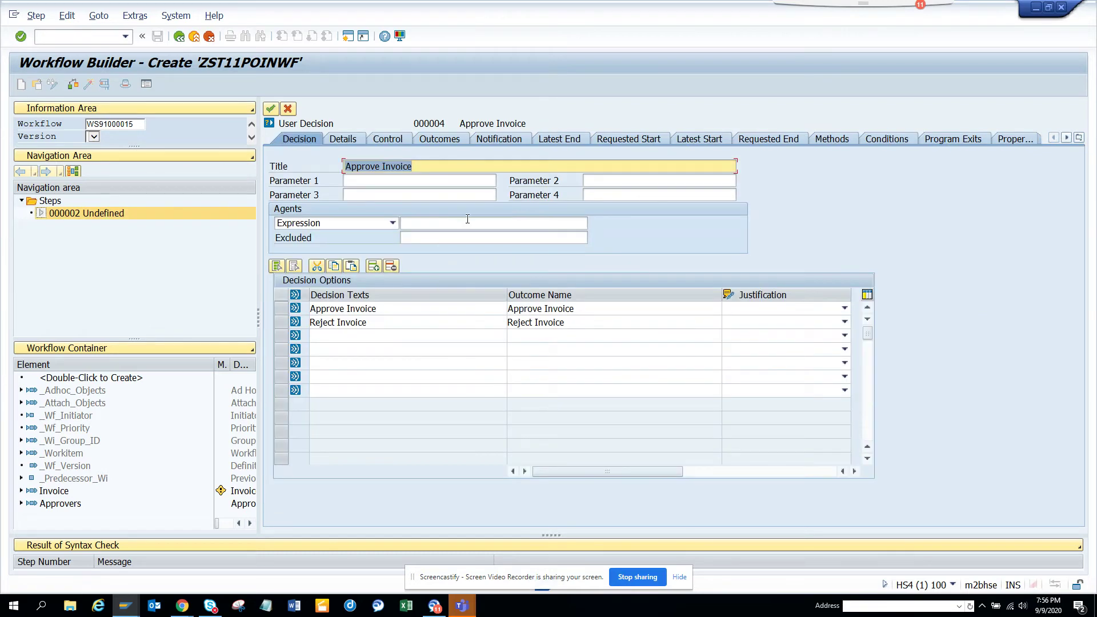
Set the agent expression to Approvers[_WF_PARFOREACH_INDEX] and transfer the step to the graph.
left_click(468, 223)
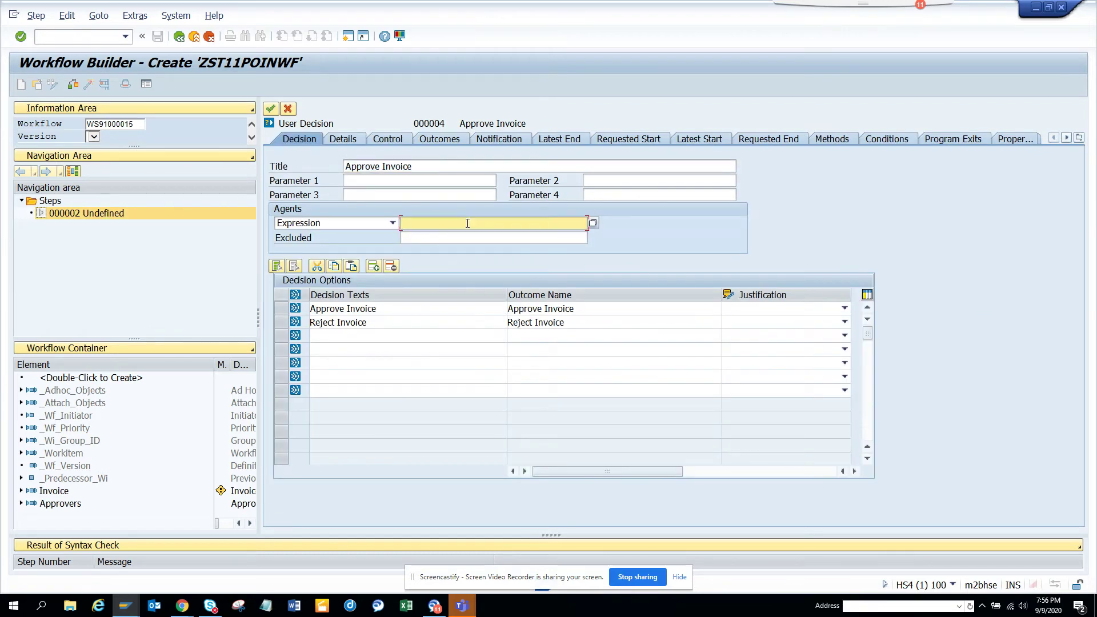
left_click(592, 223)
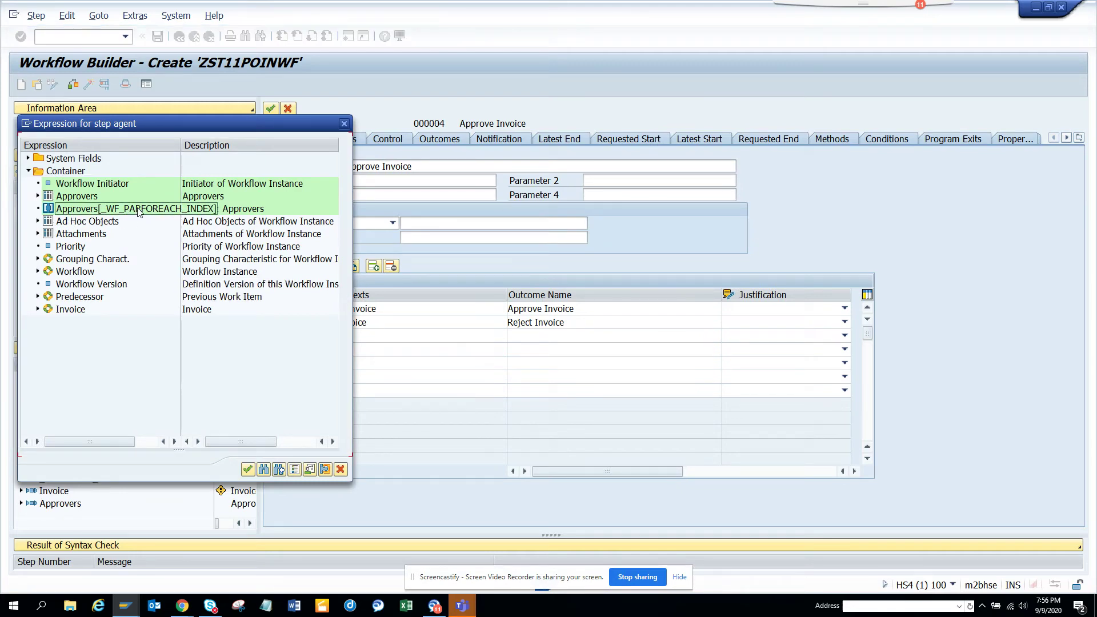
double_click(67, 209)
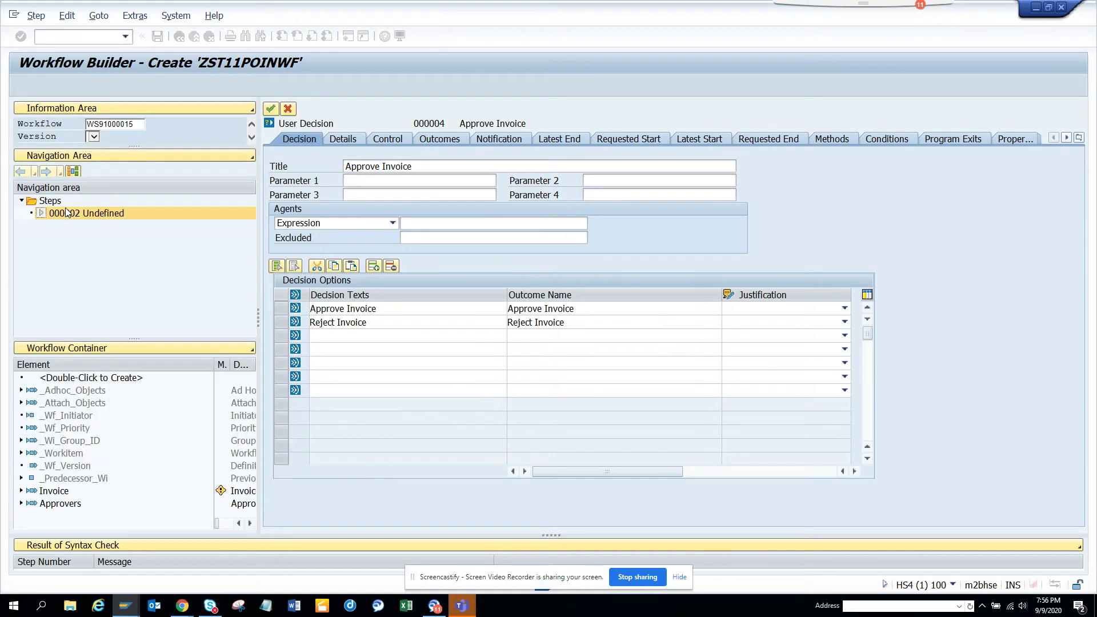
left_click(270, 109)
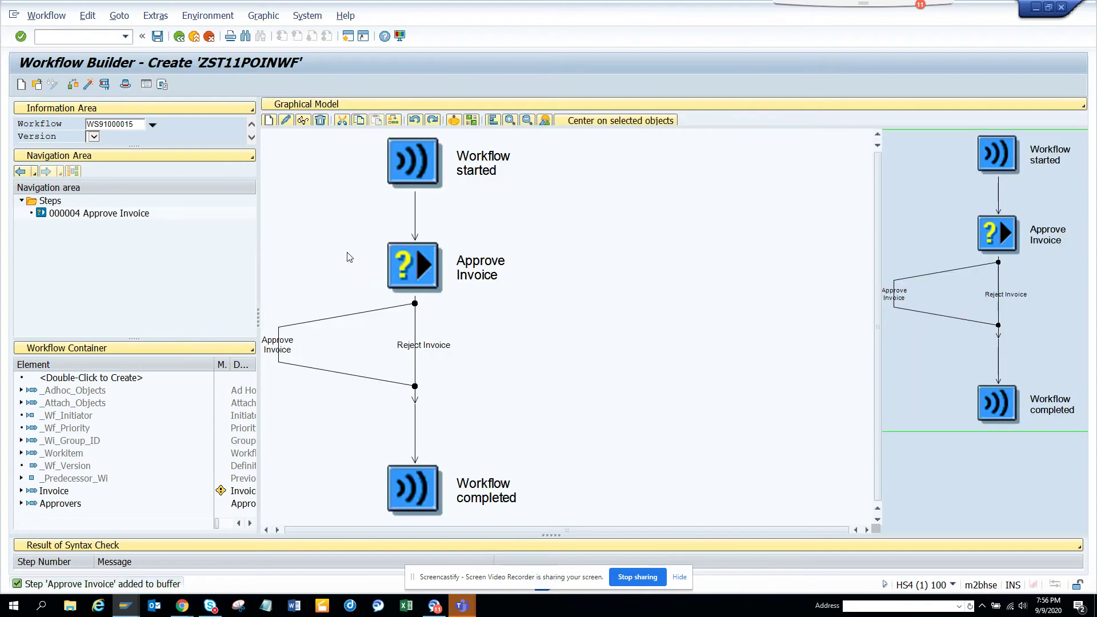
Activate workflow WS91000015 and start a test run.
left_click(93, 86)
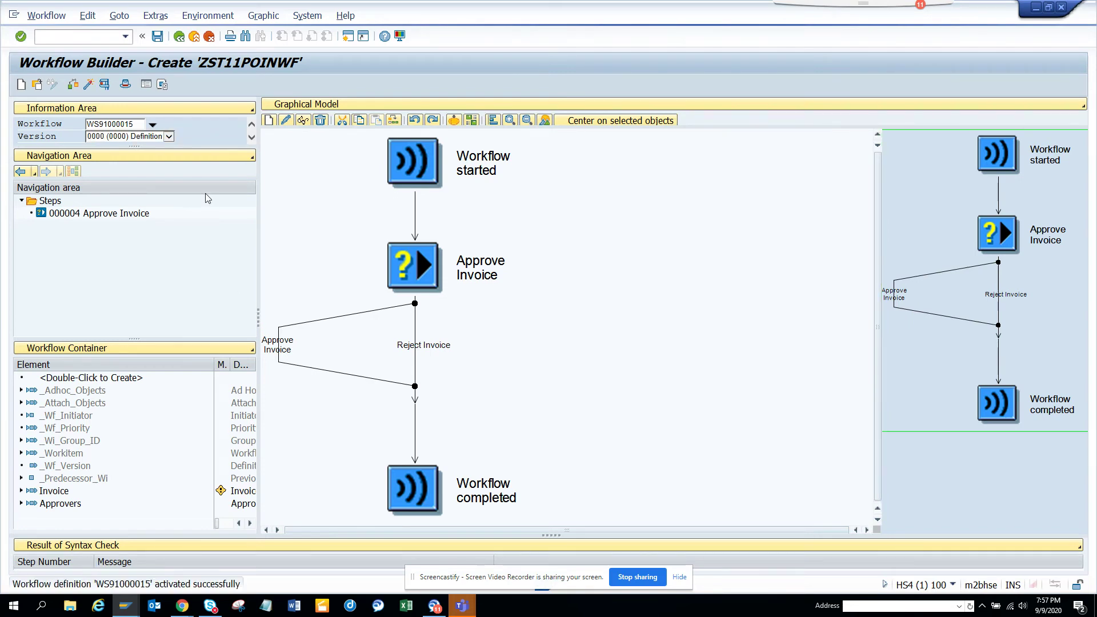
left_click(105, 84)
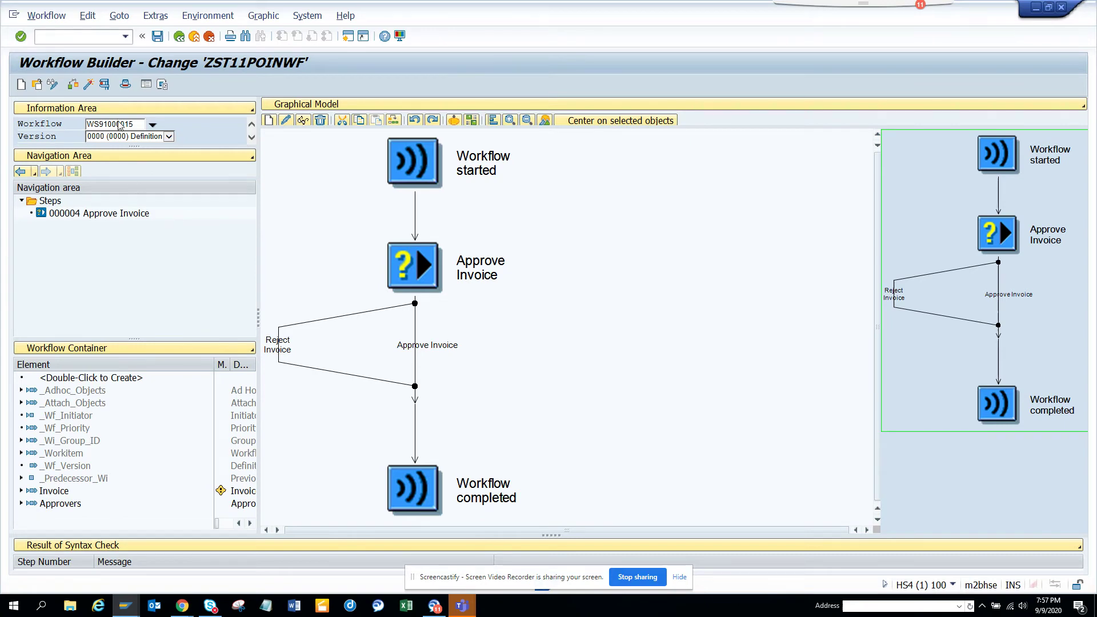
left_click(104, 84)
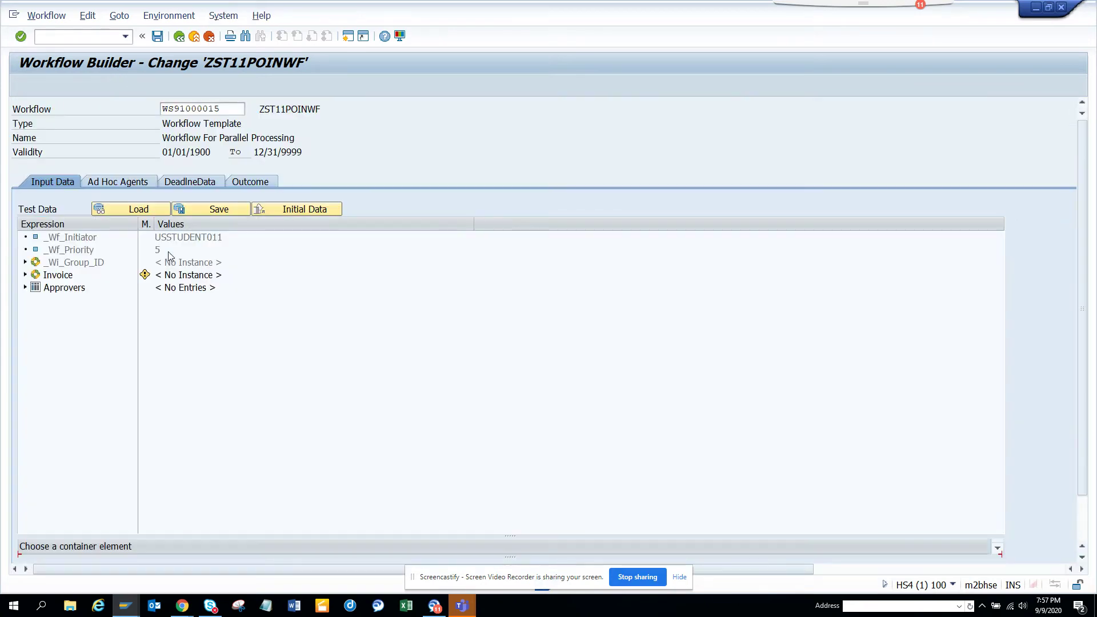
Bring up the Incoming Invoice lookup for the Invoice input's key.
left_click(80, 275)
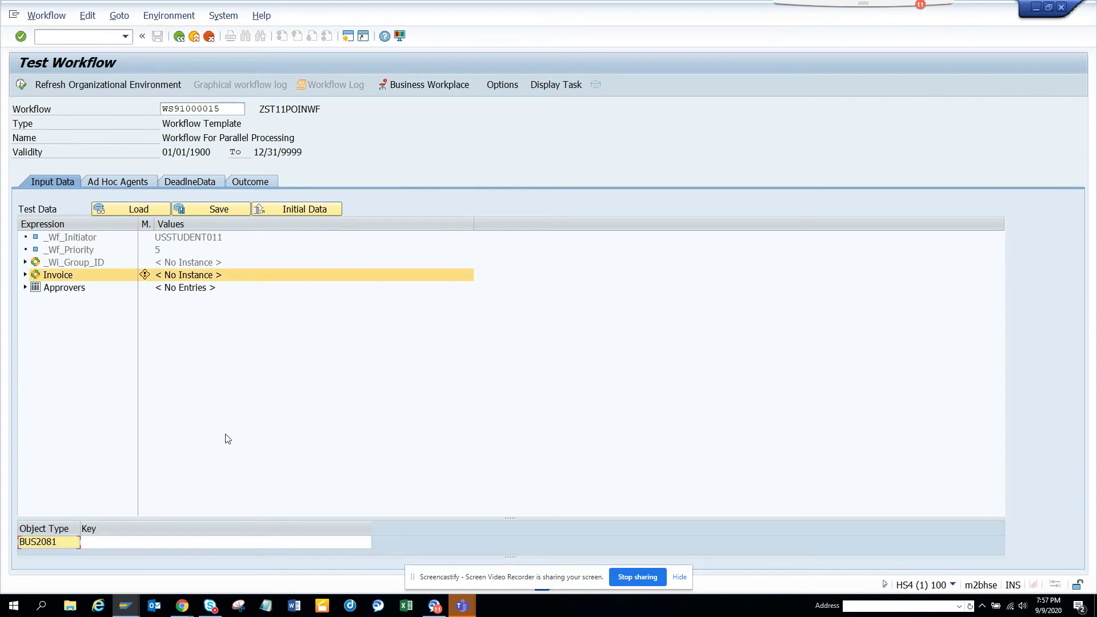
left_click(329, 542)
left_click(366, 542)
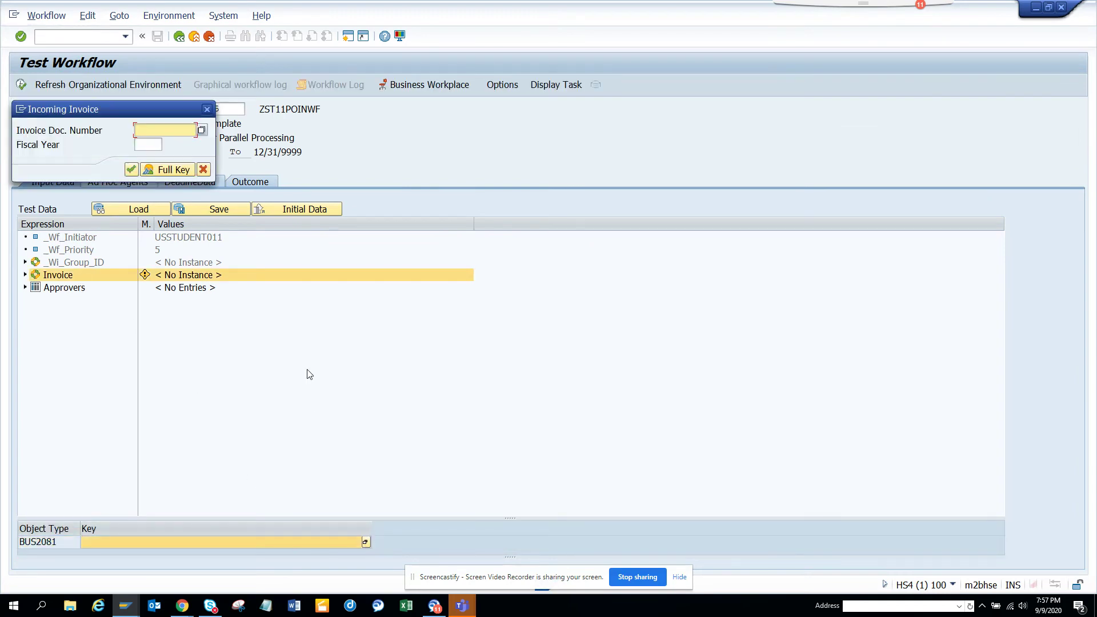
key("BackSpace")
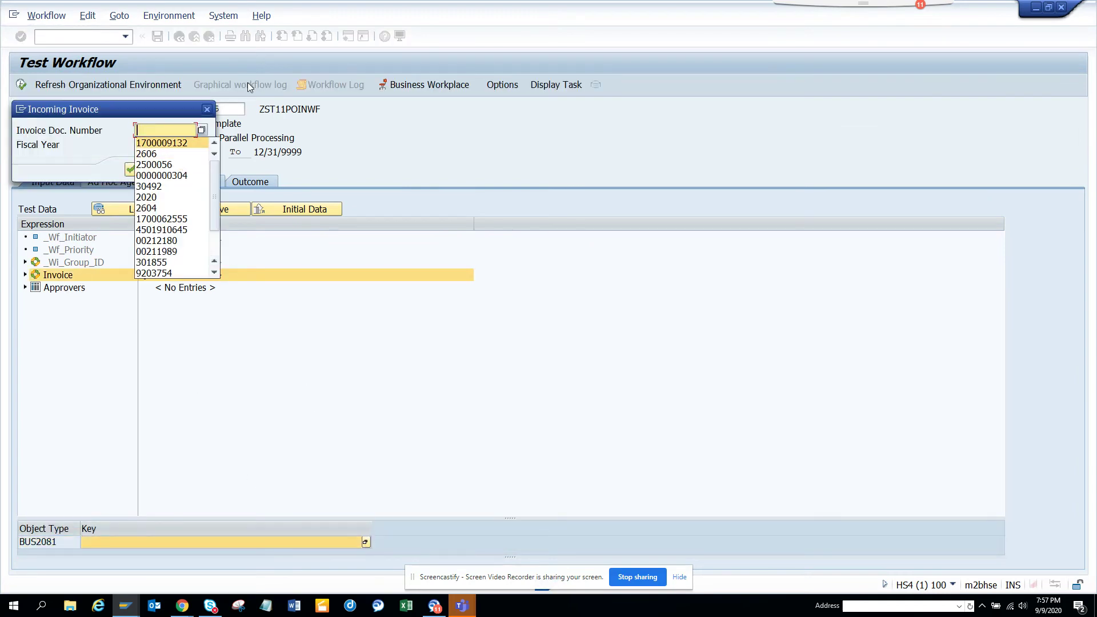
Open a second session and list the General Decision work items in the Business Workplace inbox.
left_click(21, 109)
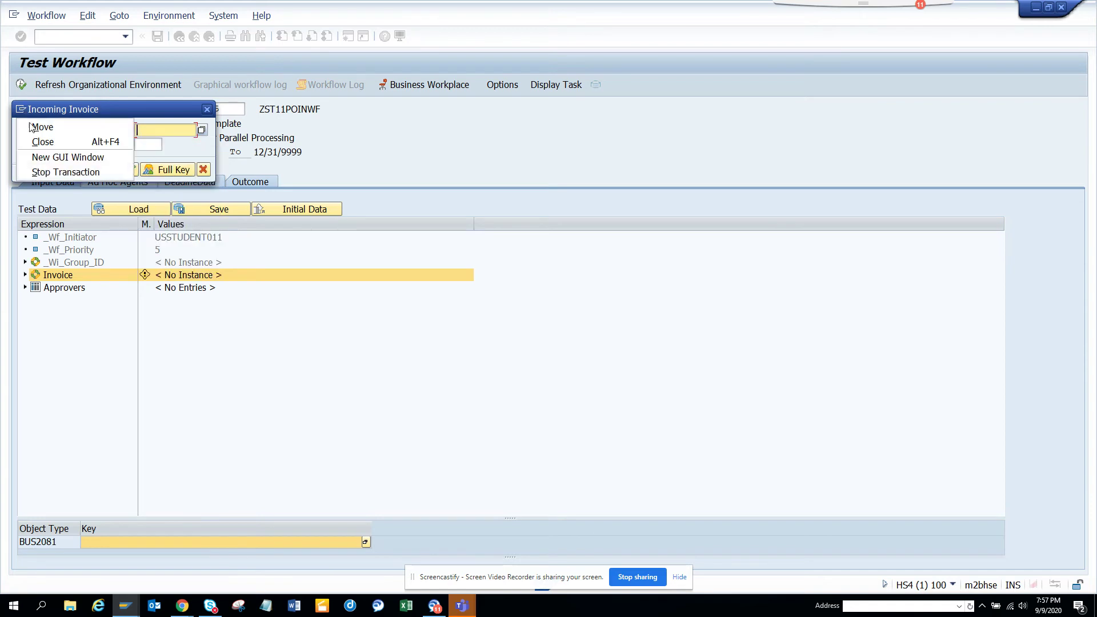
left_click(52, 158)
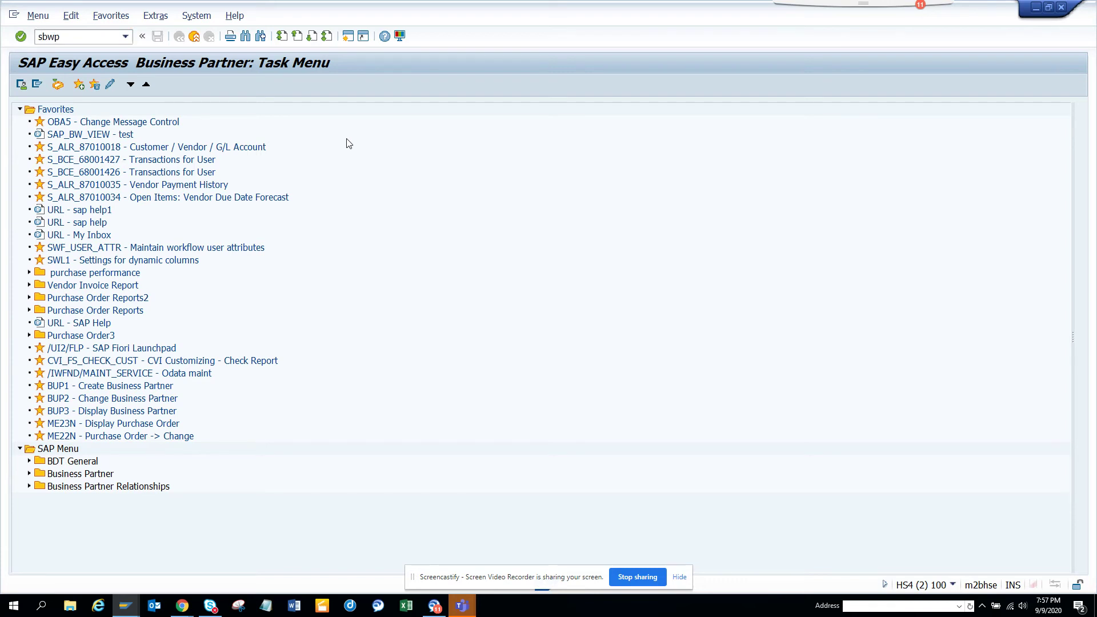
key("Return")
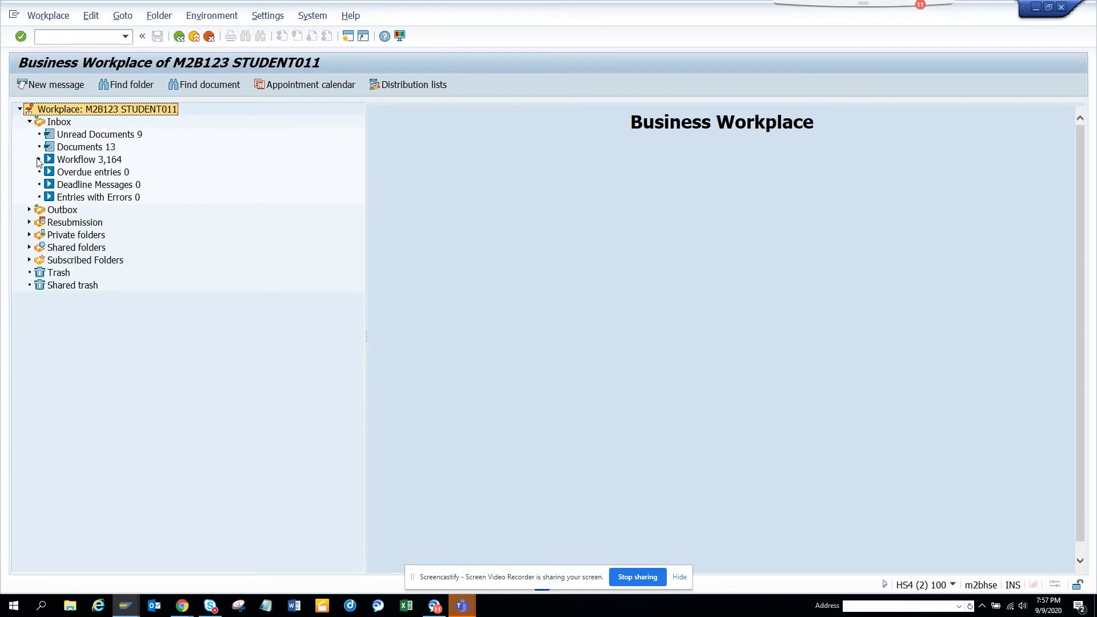
left_click(39, 160)
left_click(49, 172)
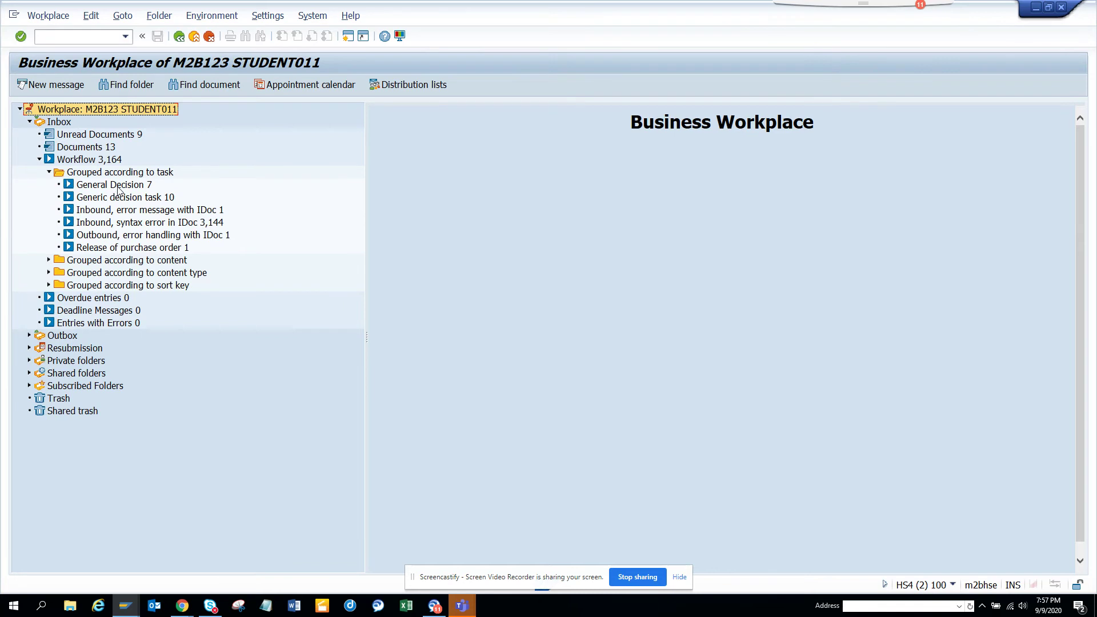
left_click(117, 186)
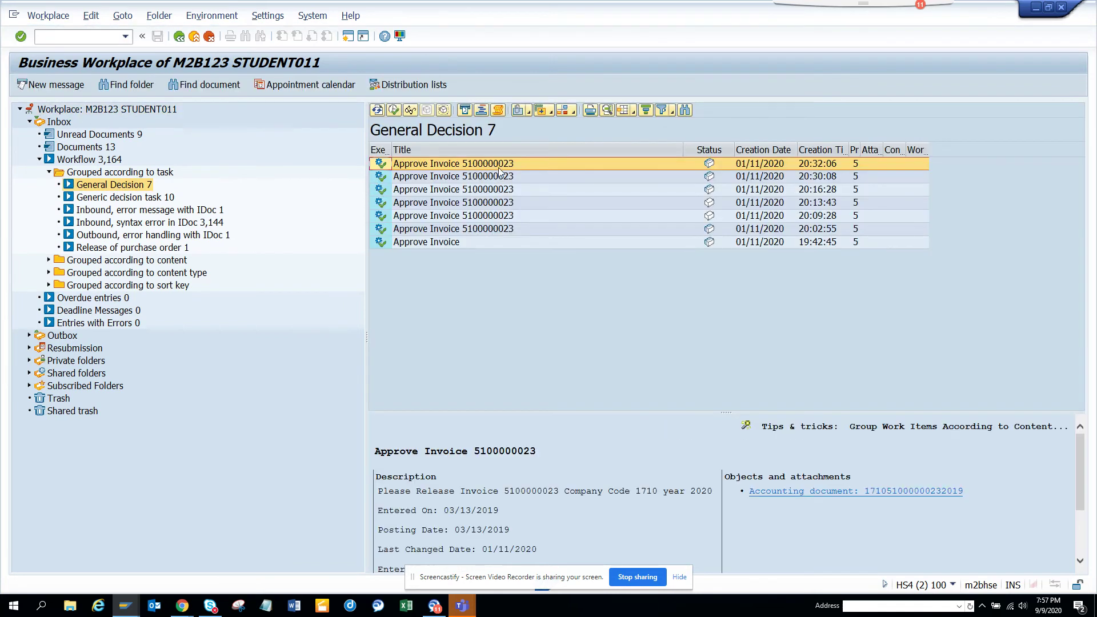
left_click(855, 491)
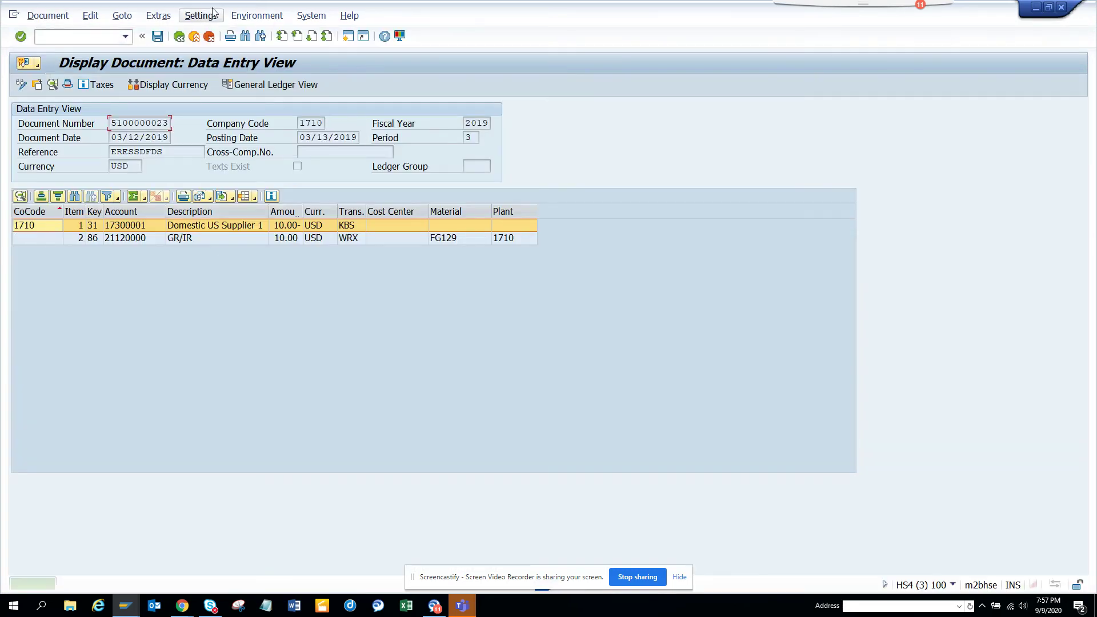
left_click(257, 16)
mouse_move(355, 84)
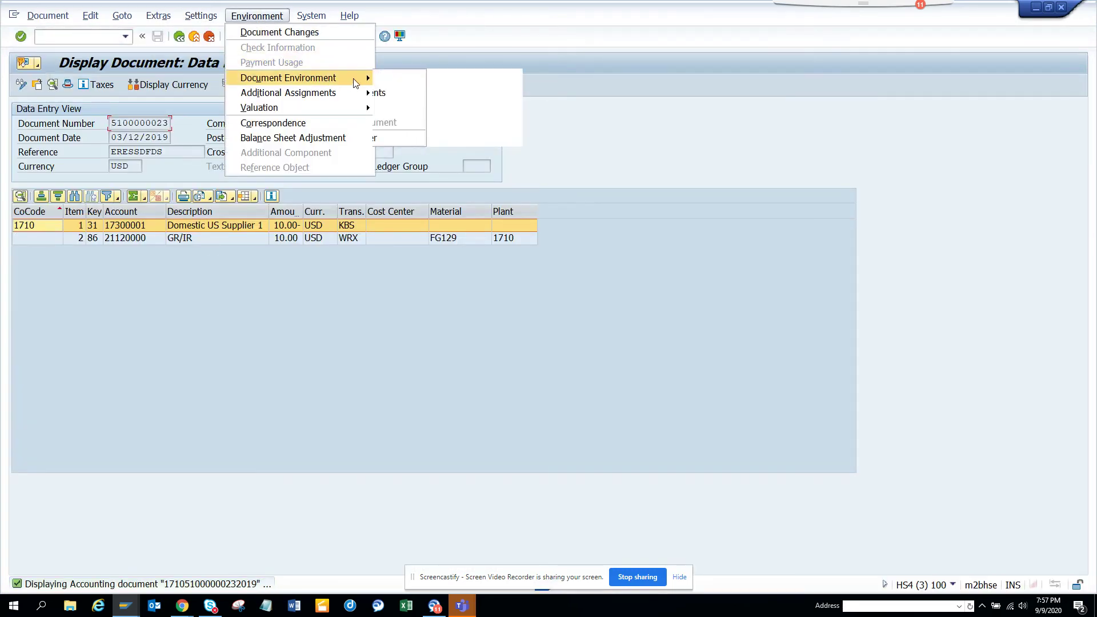
left_click(405, 79)
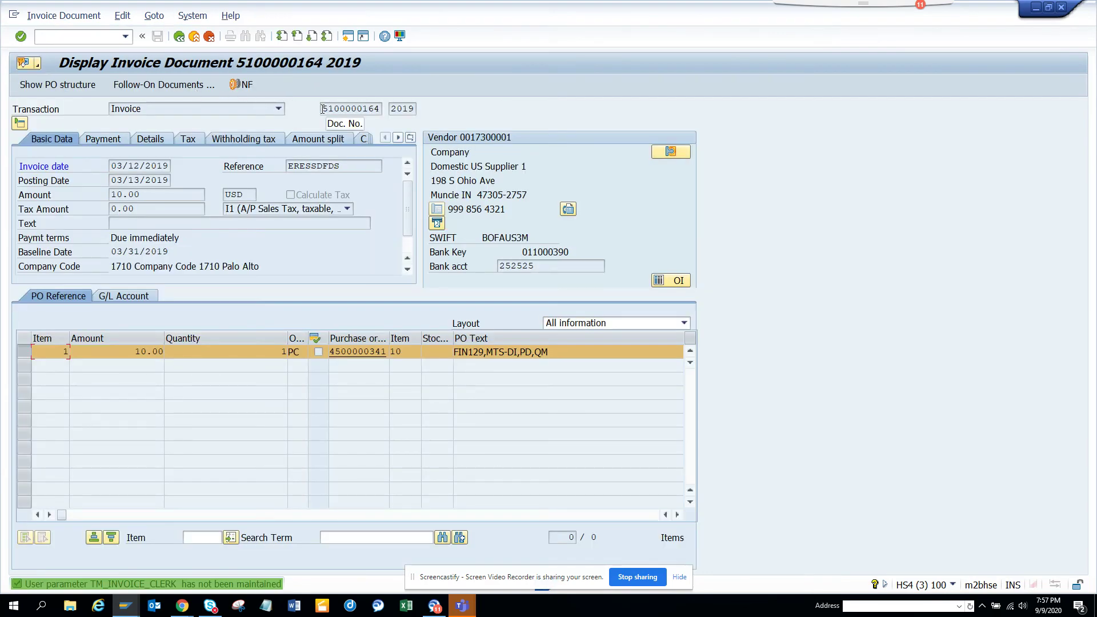
left_click_drag(323, 108, 436, 111)
key("ctrl+c")
key("alt+Tab")
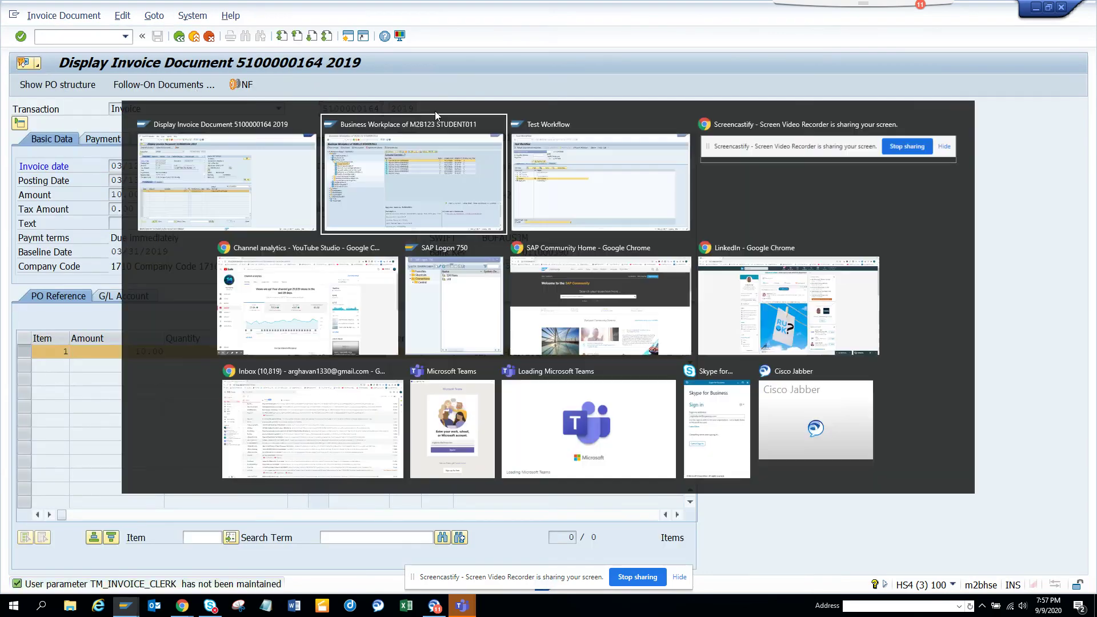
key("alt+Tab")
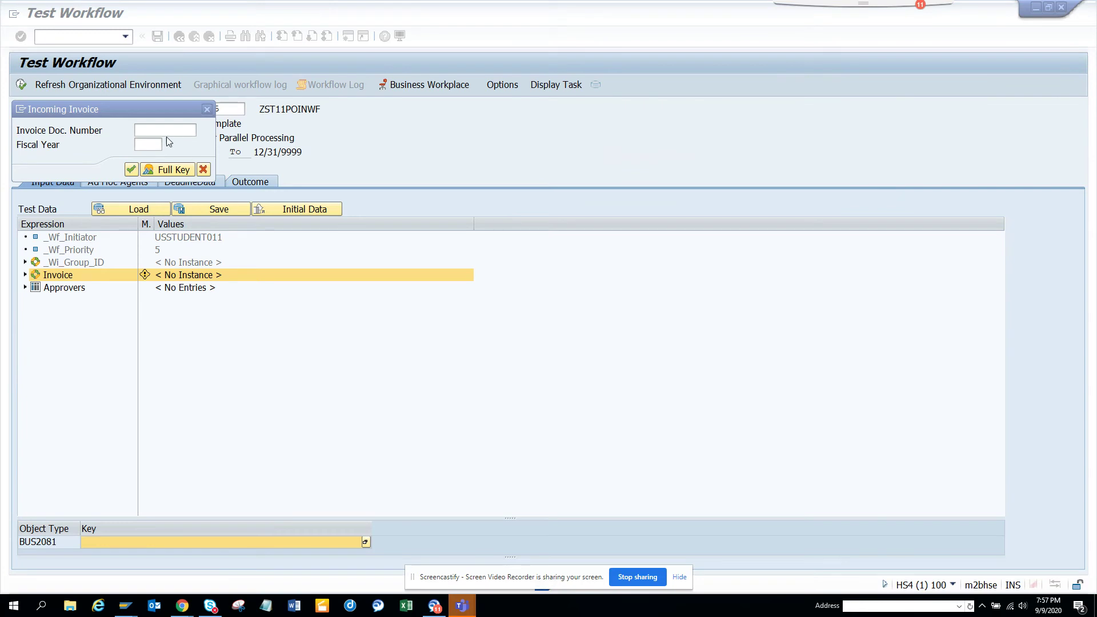
key("ctrl+v")
key("Tab")
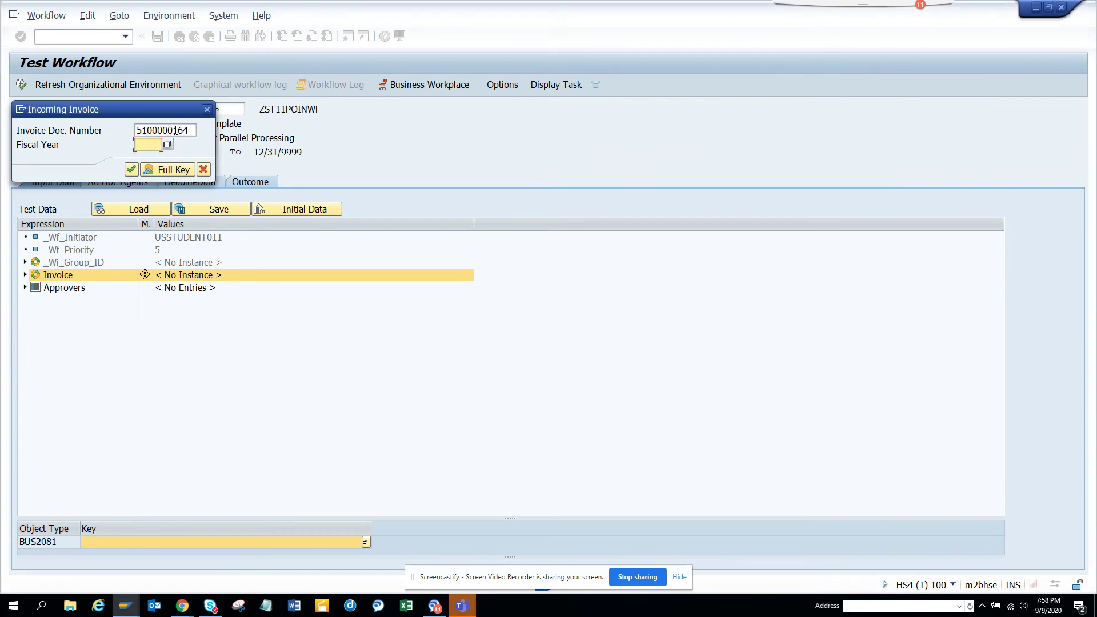
type("2019")
left_click(131, 169)
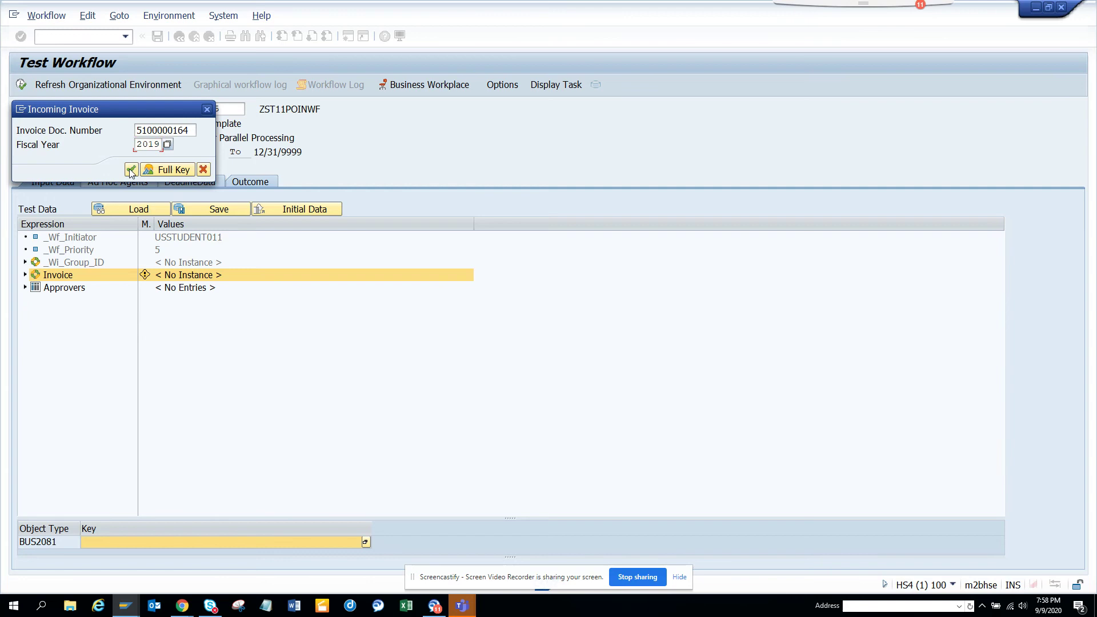
Add three blank rows to the Approvers list, then start a new session.
left_click(76, 290)
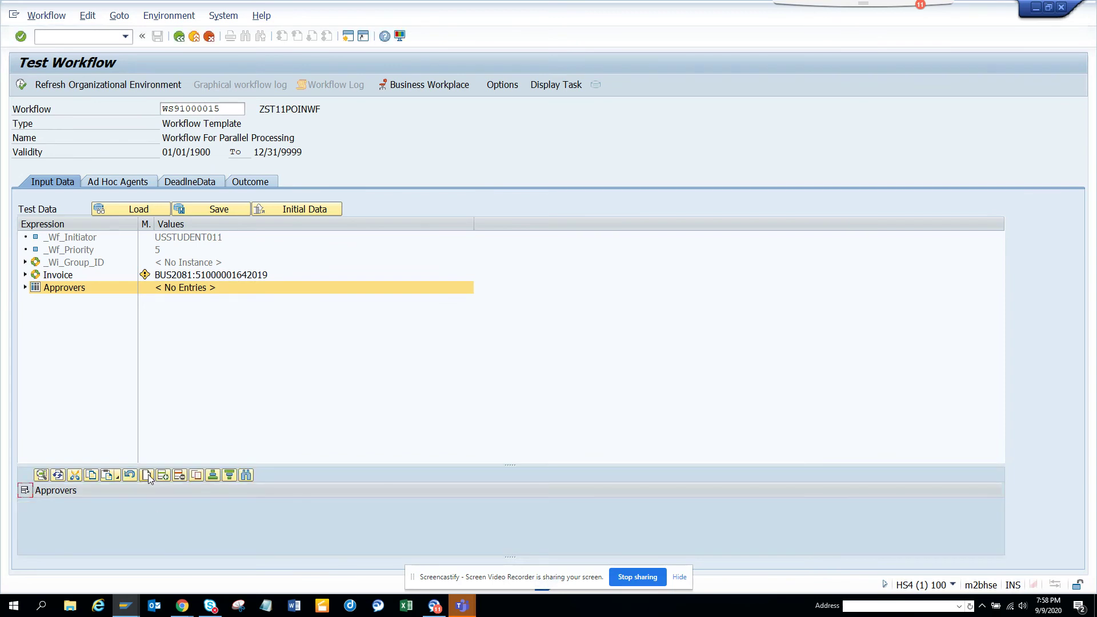
left_click(147, 474)
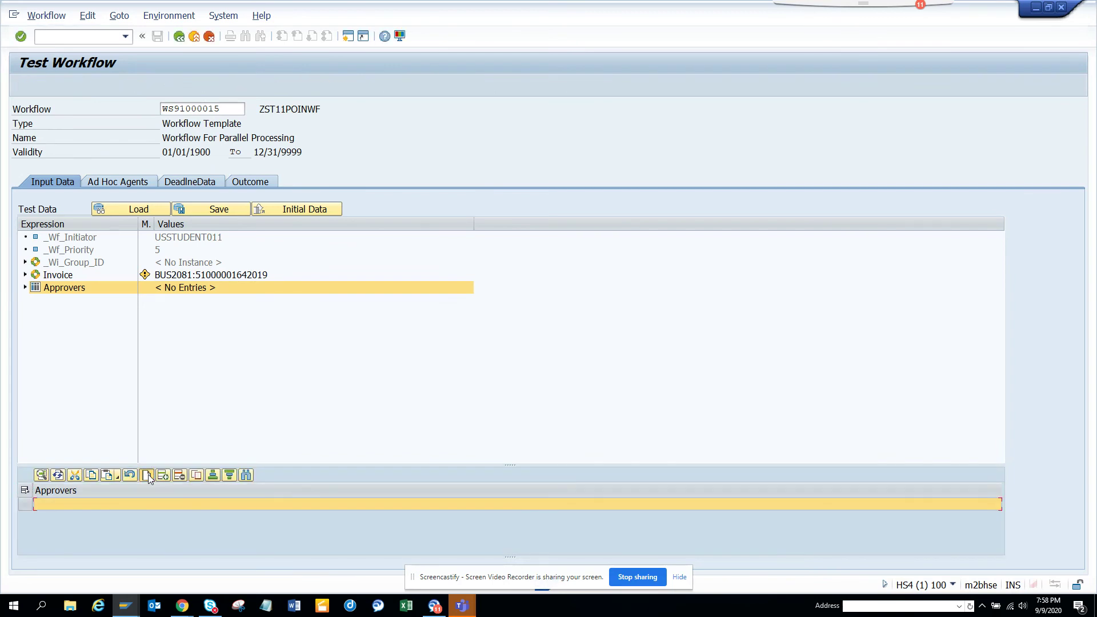
left_click(147, 475)
left_click(147, 475)
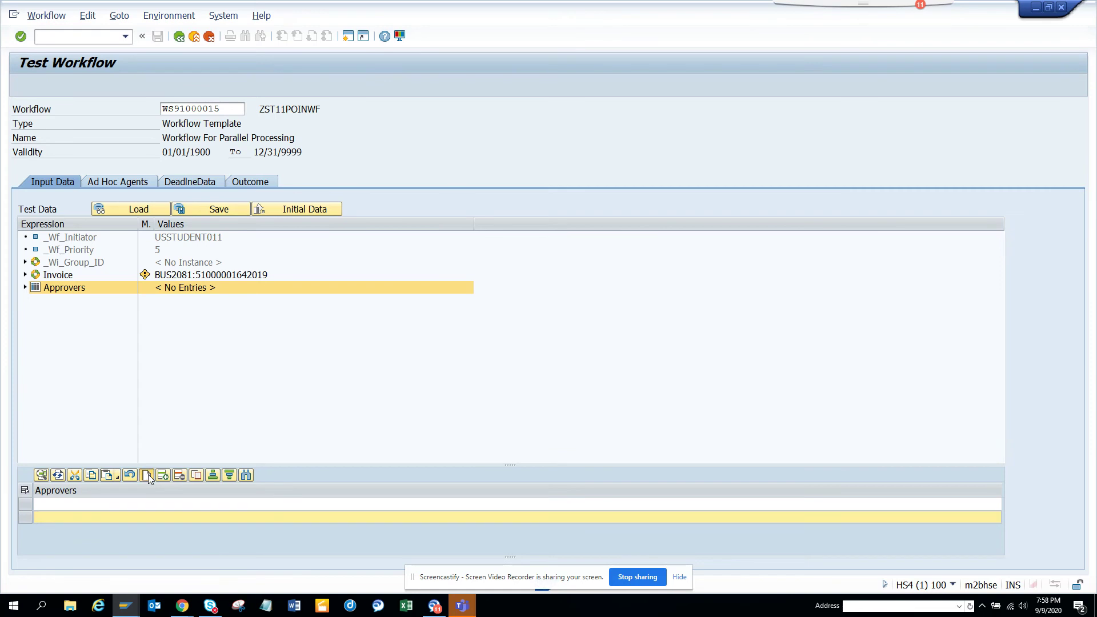
left_click(347, 38)
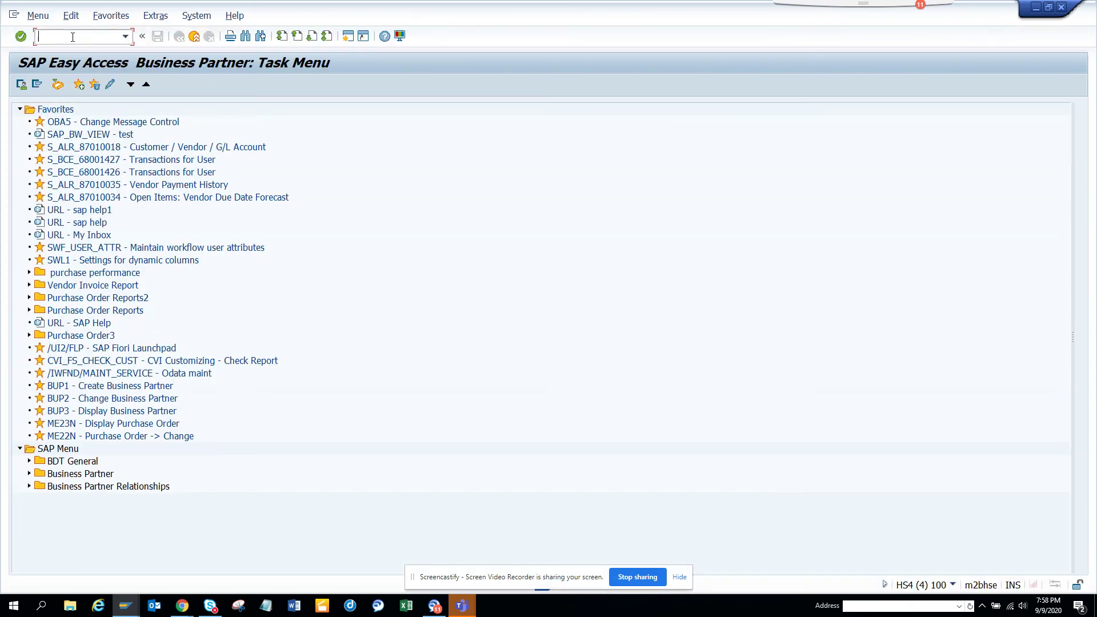
List table USR02 in SE16 and copy the three student user names.
type("se16")
key("Return")
type("usr")
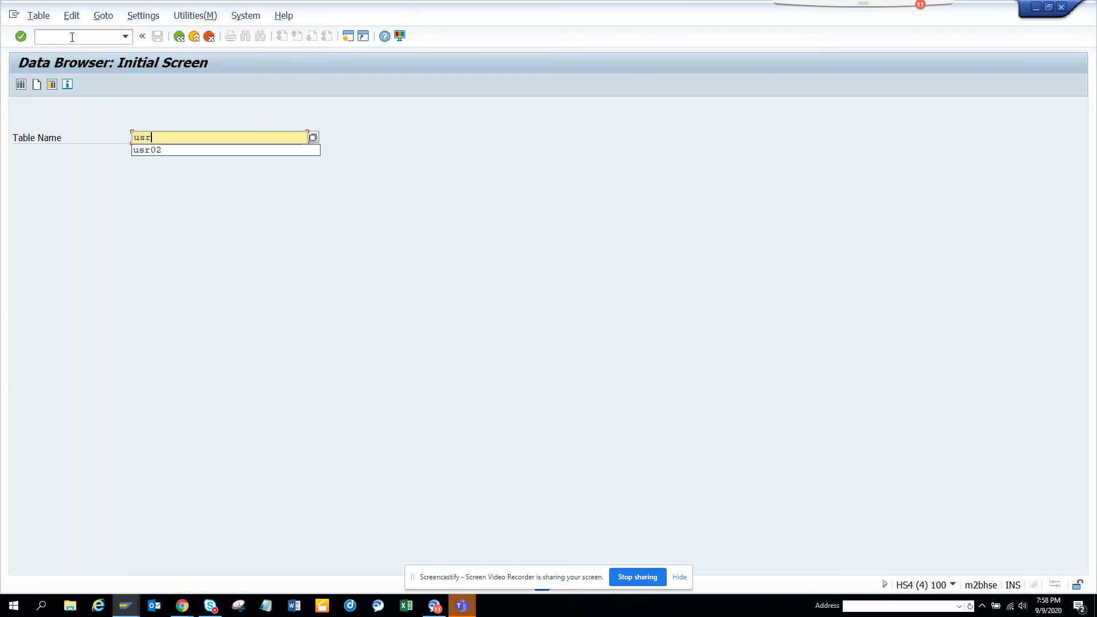
type("02")
key("Return")
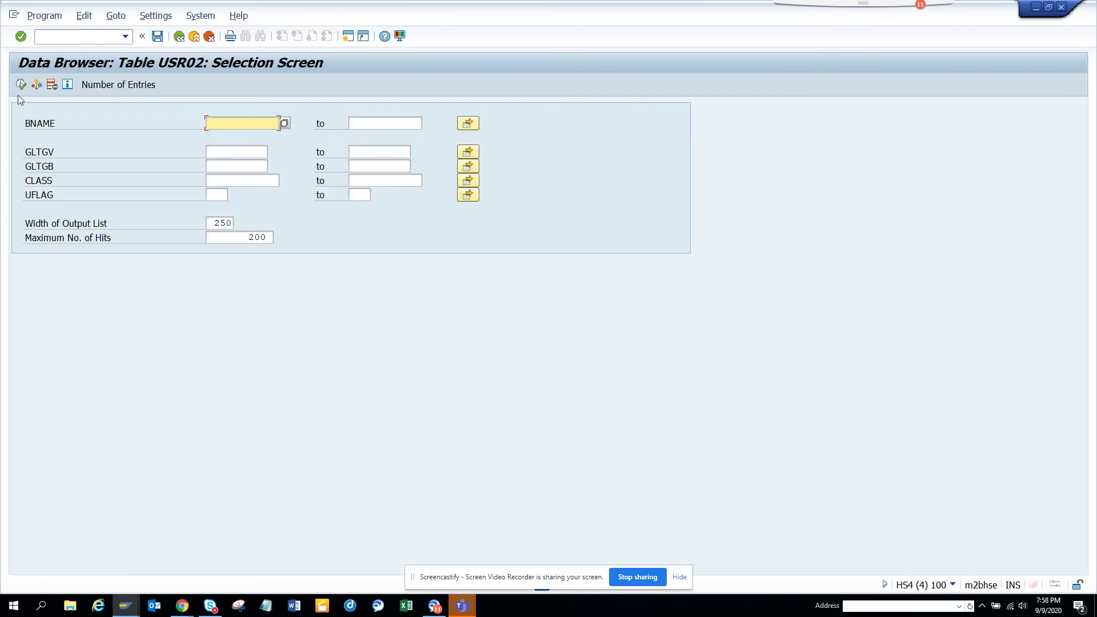
left_click(22, 84)
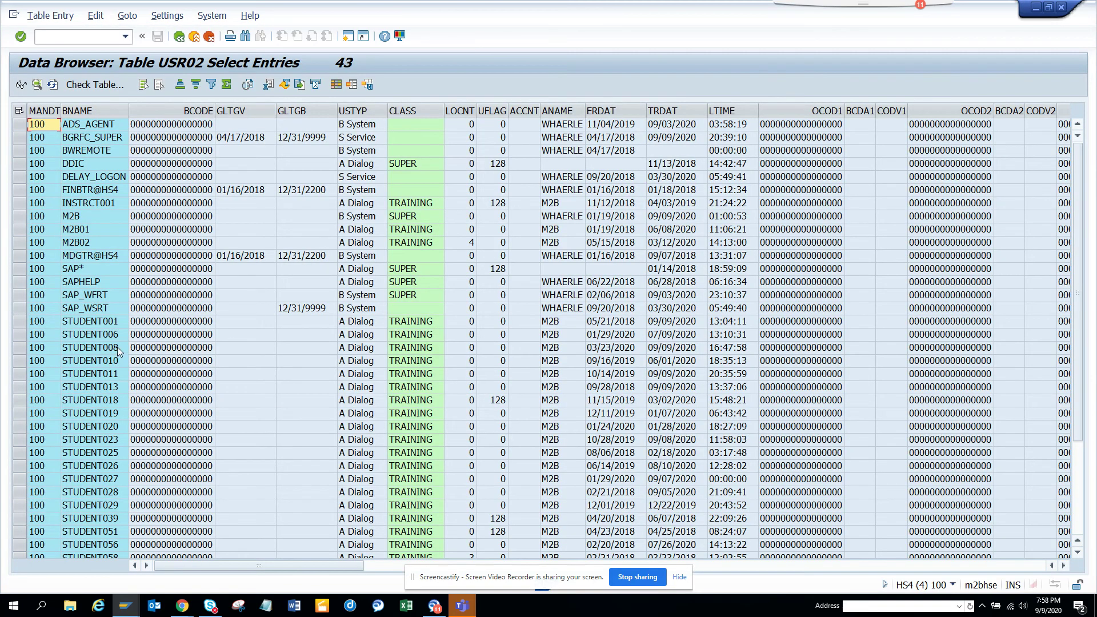
left_click(113, 387)
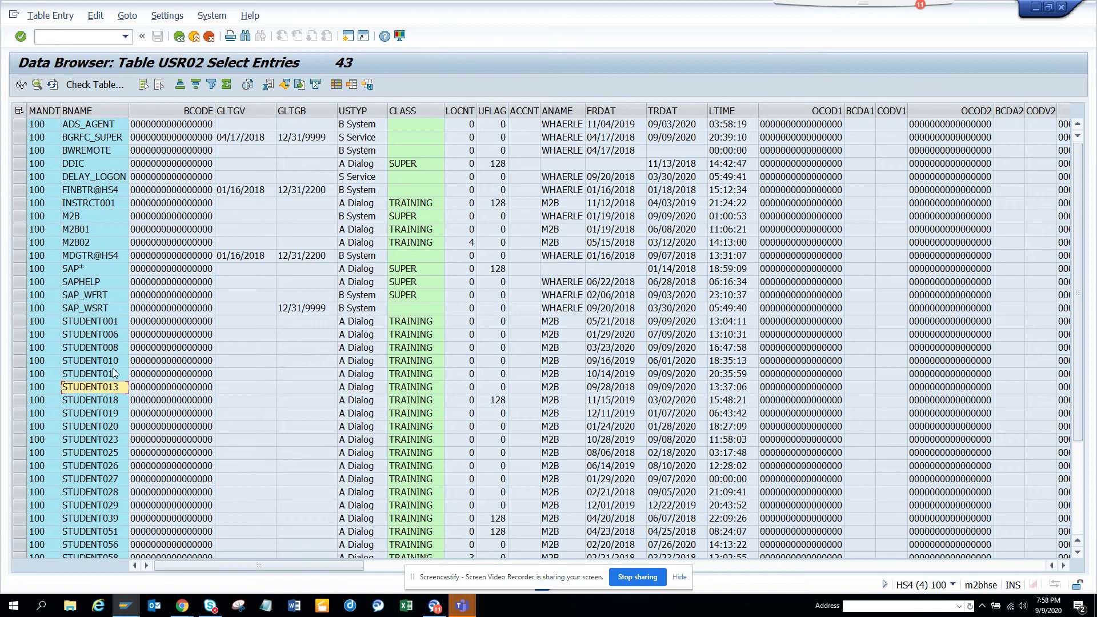
left_click(117, 362)
left_click(114, 399, "shift")
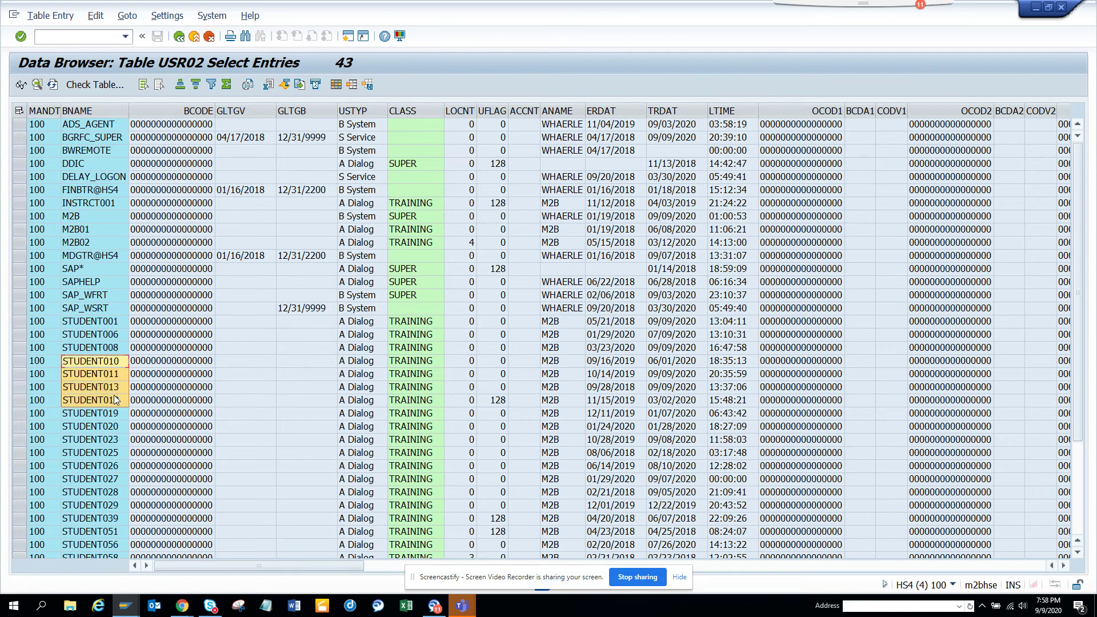
left_click(117, 391, "shift")
key("ctrl+c")
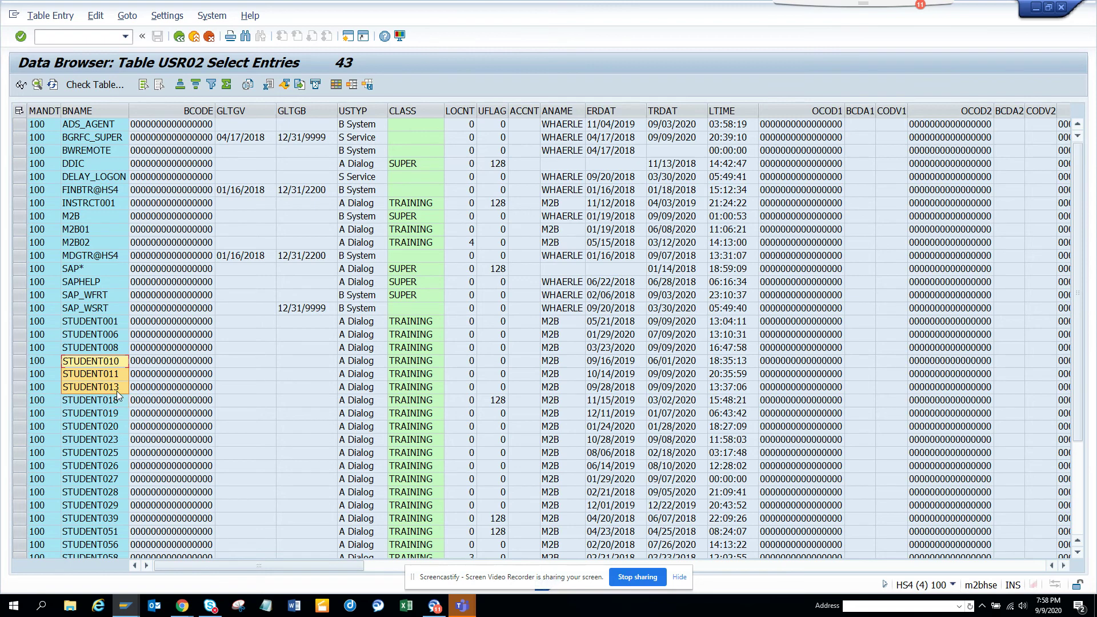
key("alt+Tab")
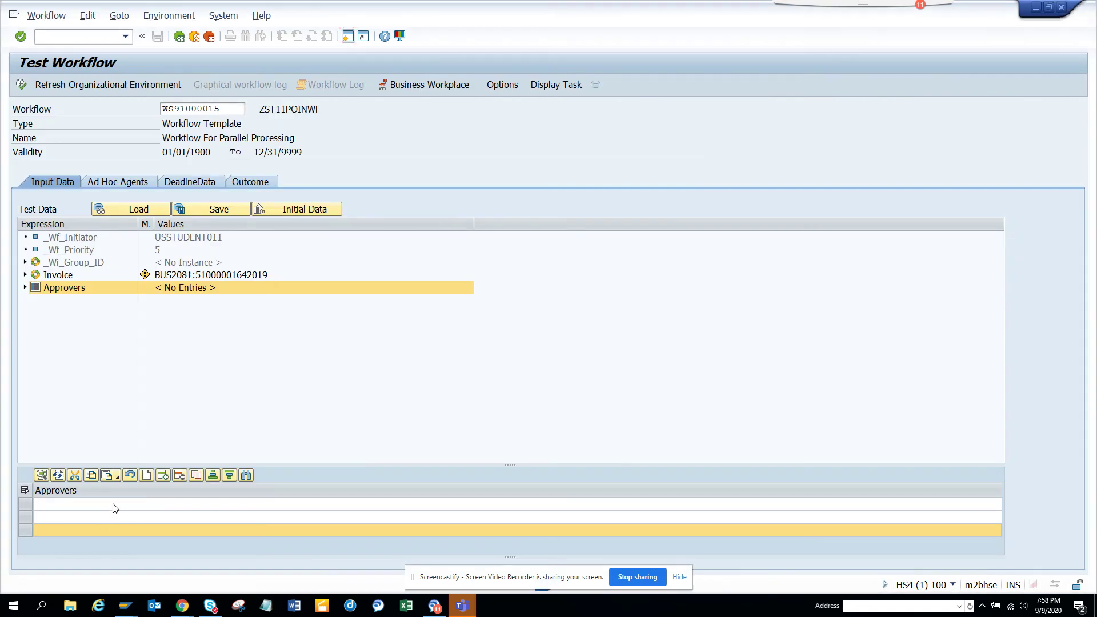
Paste the three student user names into the Approvers rows and prefix each with US.
left_click(114, 505)
key("ctrl+v")
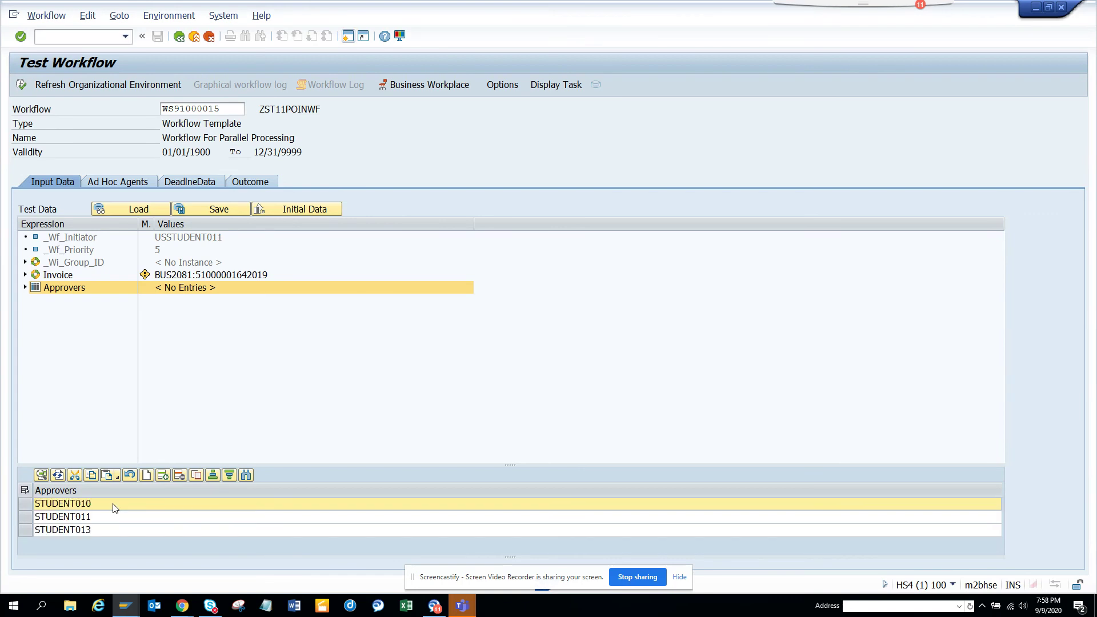
left_click(36, 503)
type("US")
left_click(36, 517)
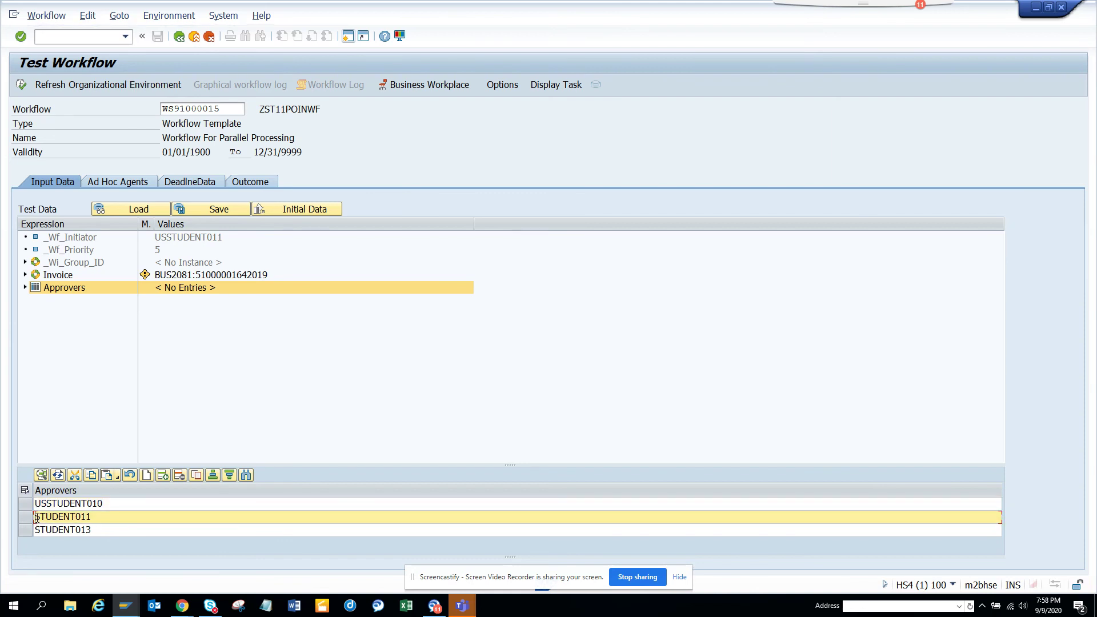
type("US")
left_click(36, 532)
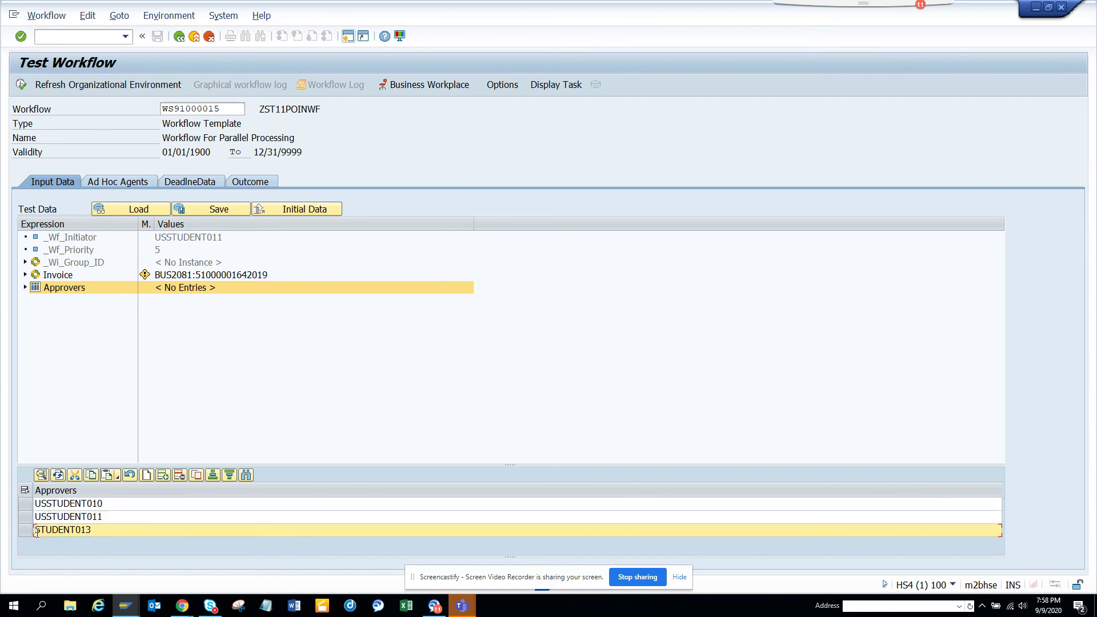
type("US")
left_click(123, 137)
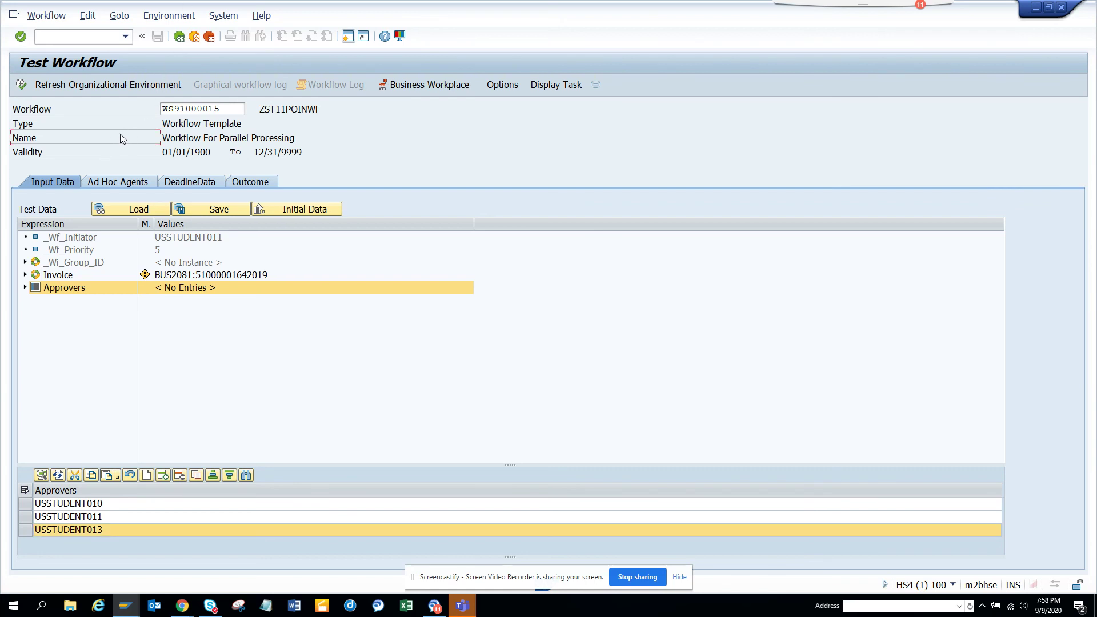
Execute the workflow test and cancel the decision, keeping the work item in the inbox.
left_click(25, 87)
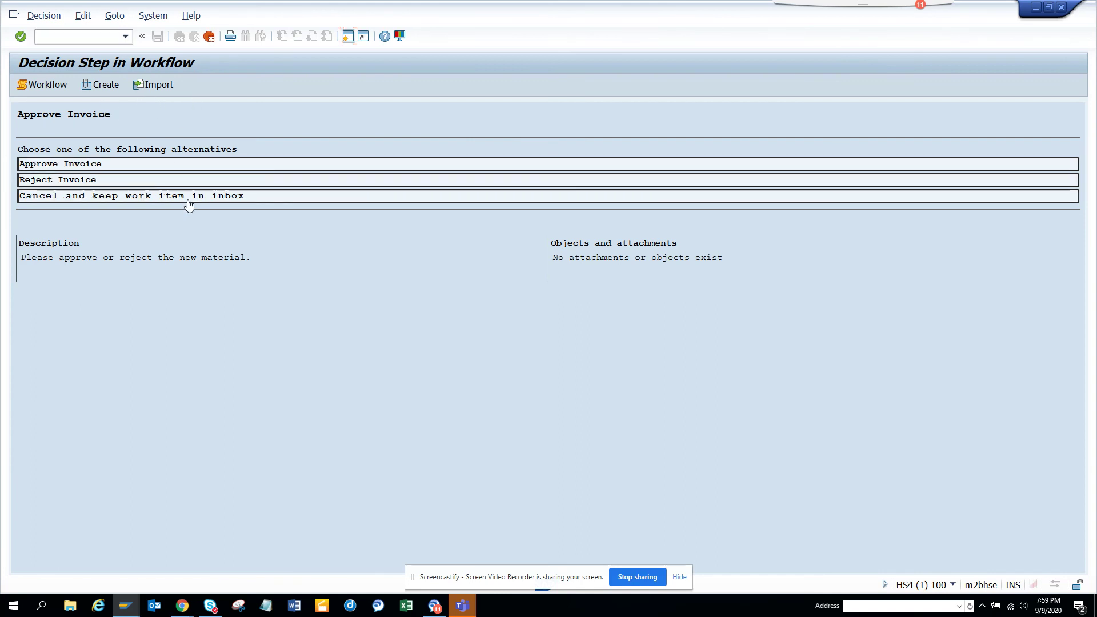
left_click(210, 196)
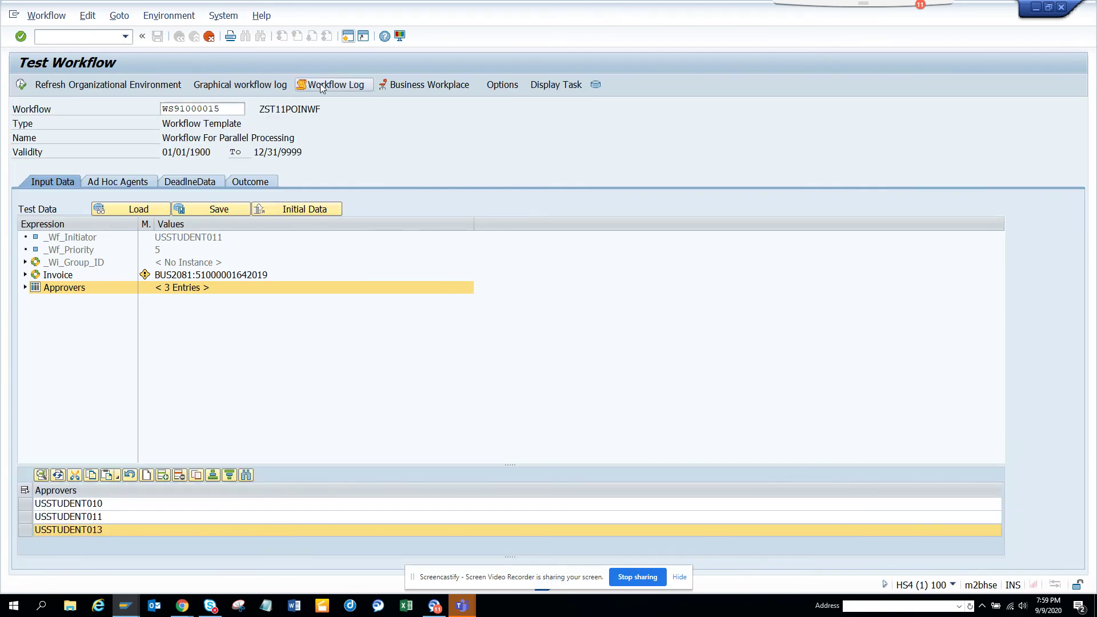
Open the workflow log and check the agents who received work item 67119.
left_click(320, 85)
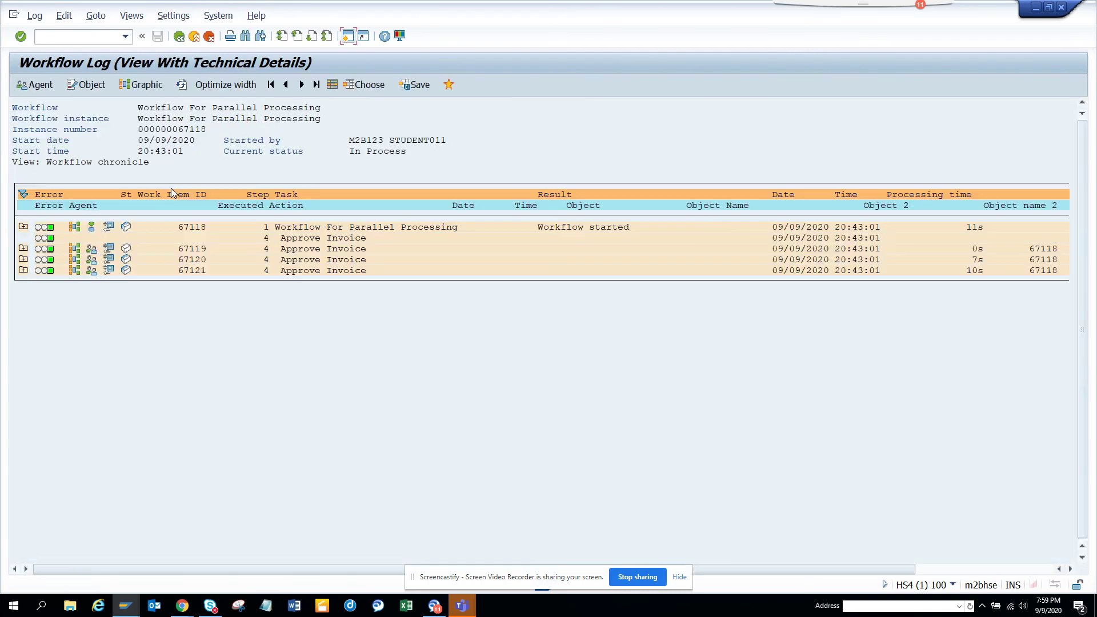
left_click(23, 259)
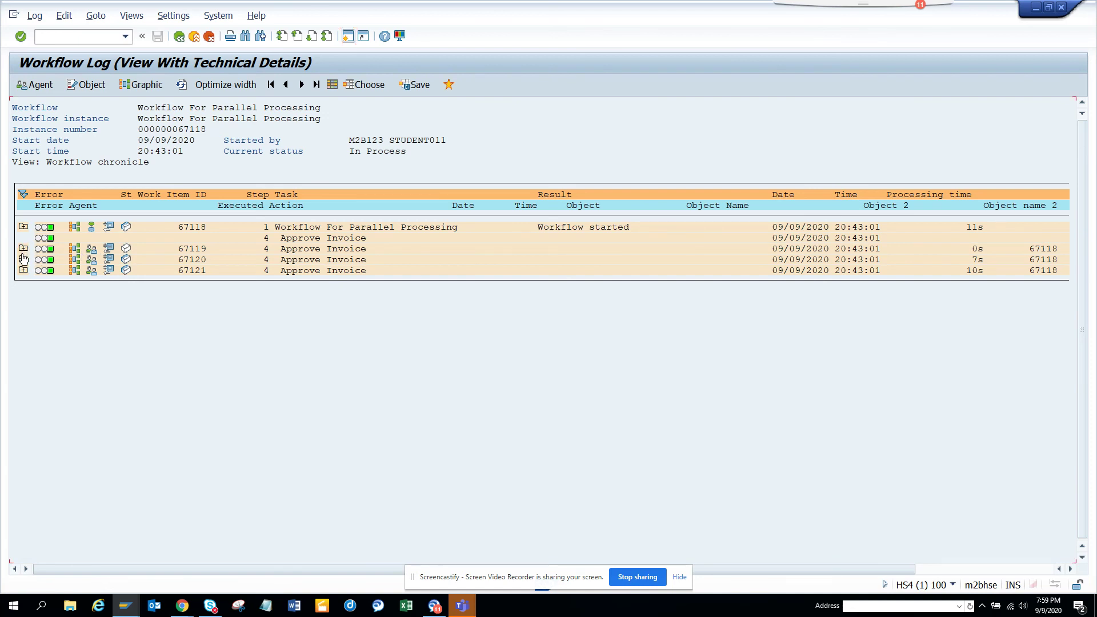
left_click(93, 249)
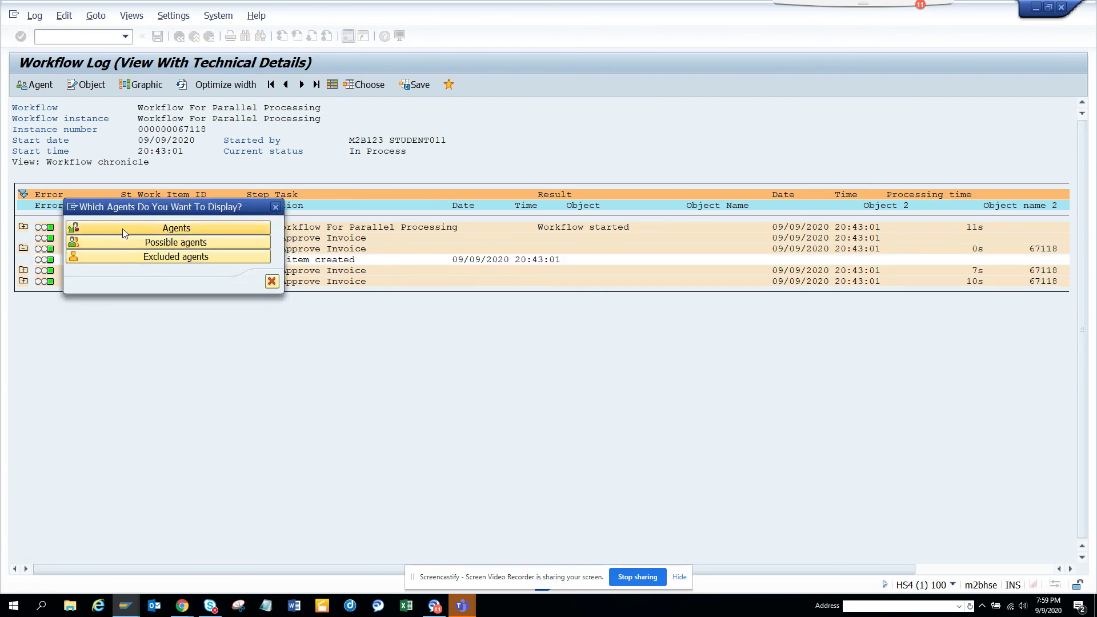
left_click(123, 229)
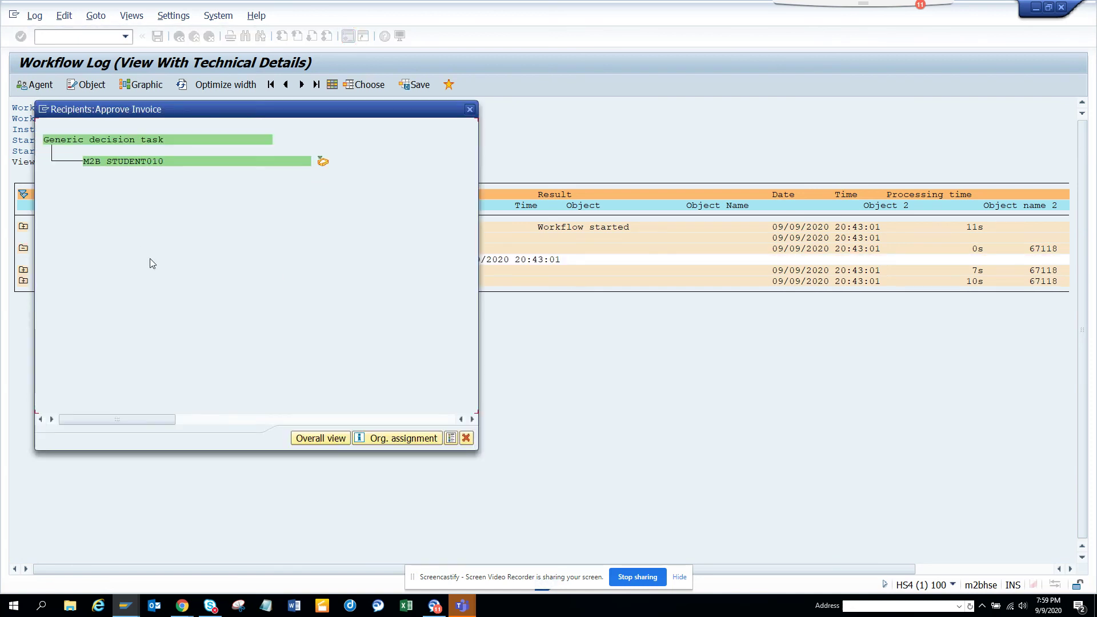
left_click(467, 438)
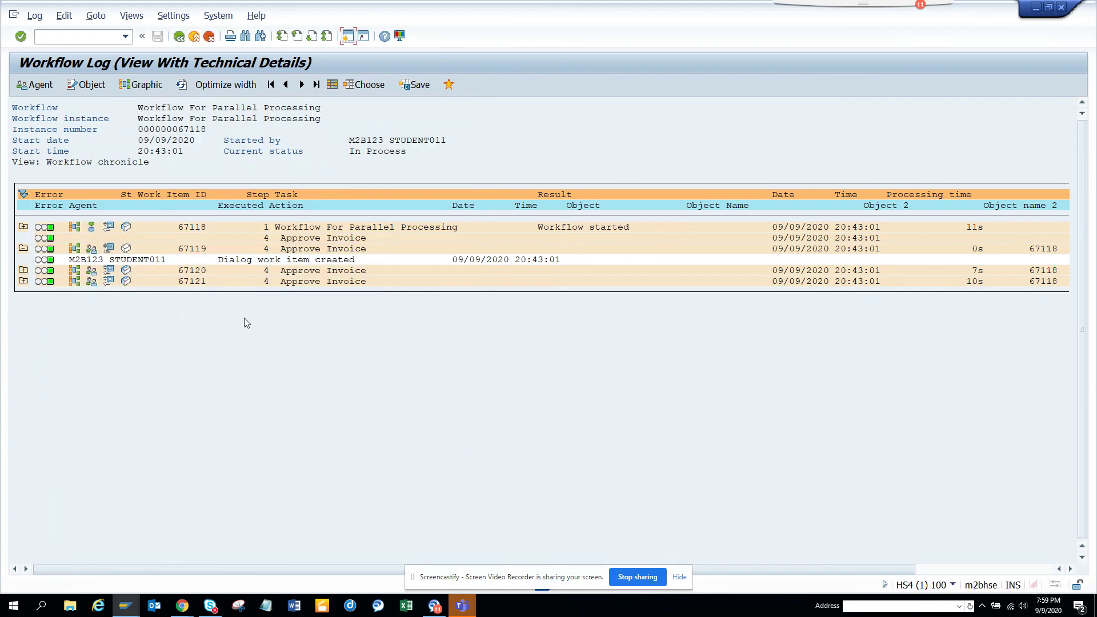